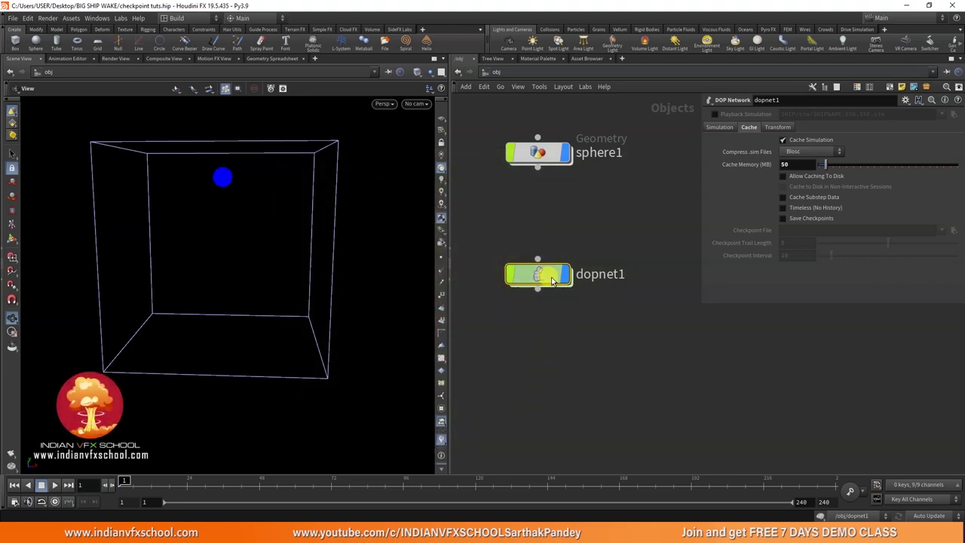
Step: Play the FLIP simulation inside dopnet1 for about 60 frames, stop it and return to frame 1
double_click(551, 280)
left_click(54, 485)
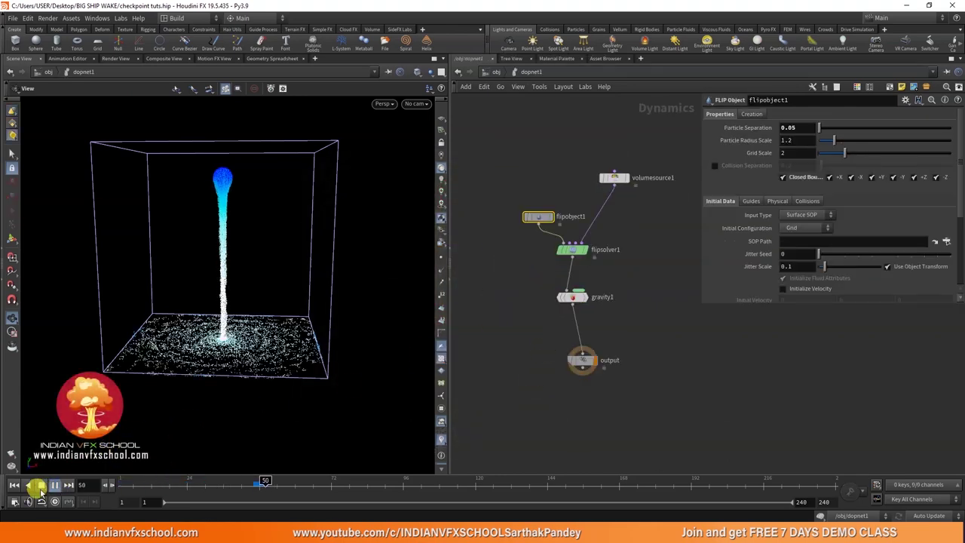
left_click(40, 486)
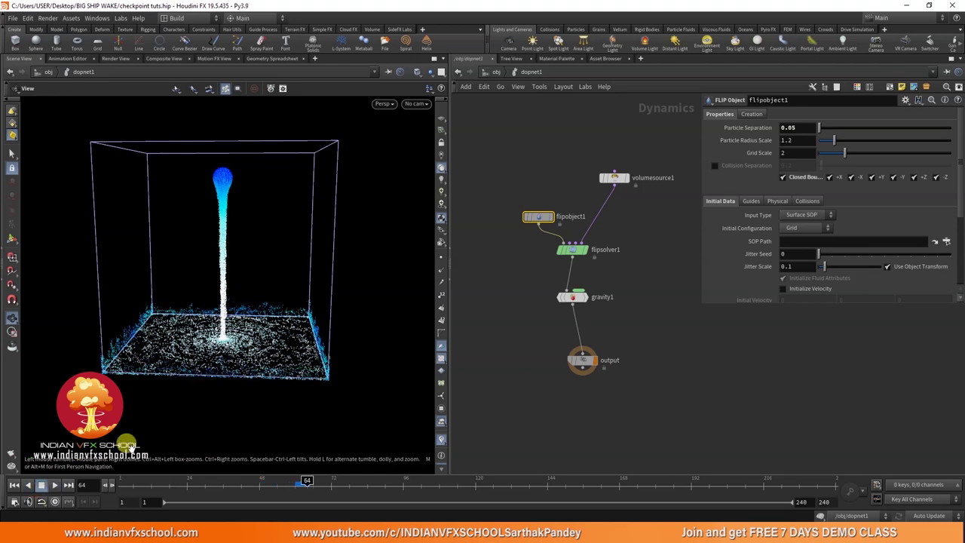
left_click_drag(144, 487, 86, 485)
left_click_drag(134, 414, 225, 286)
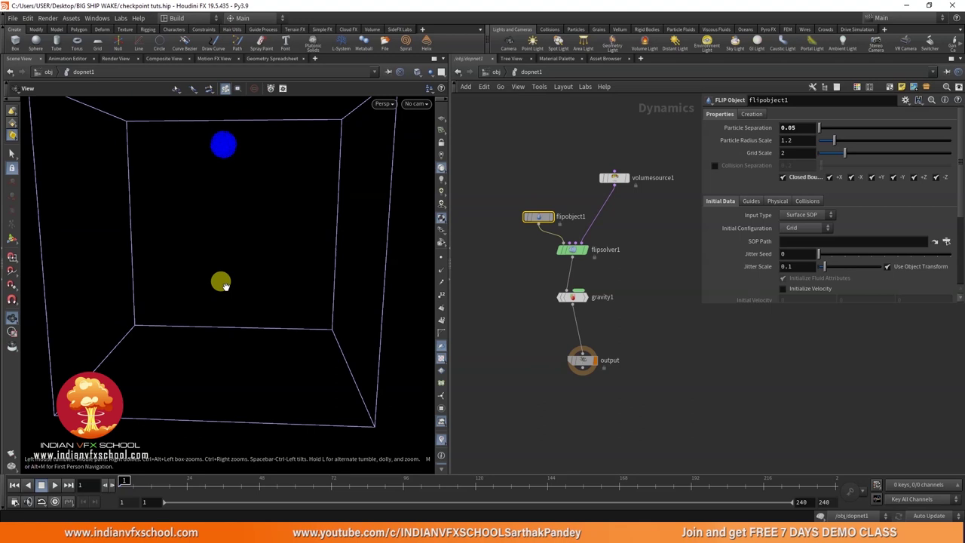
Step: Save the scene file and set dopnet1's cache memory to 500 MB
key("ctrl+s")
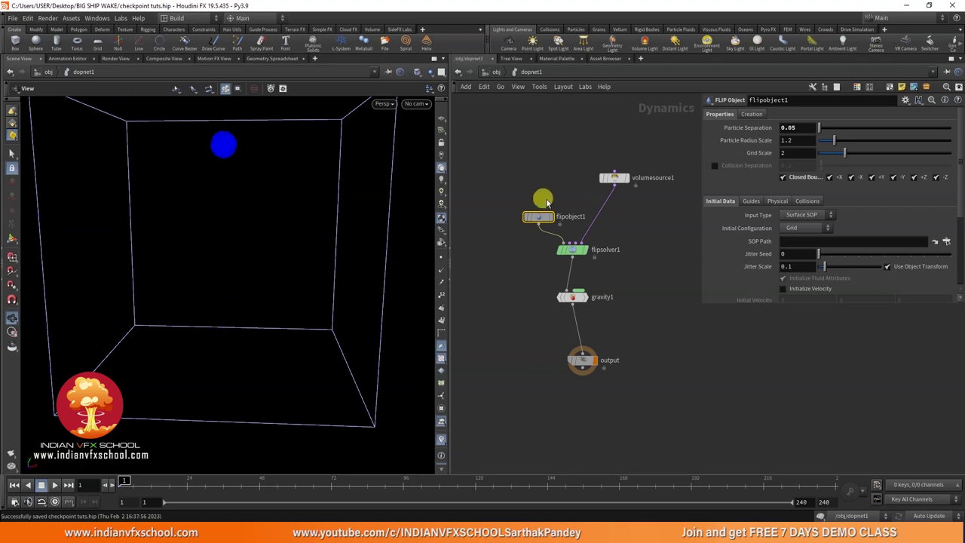
left_click(491, 72)
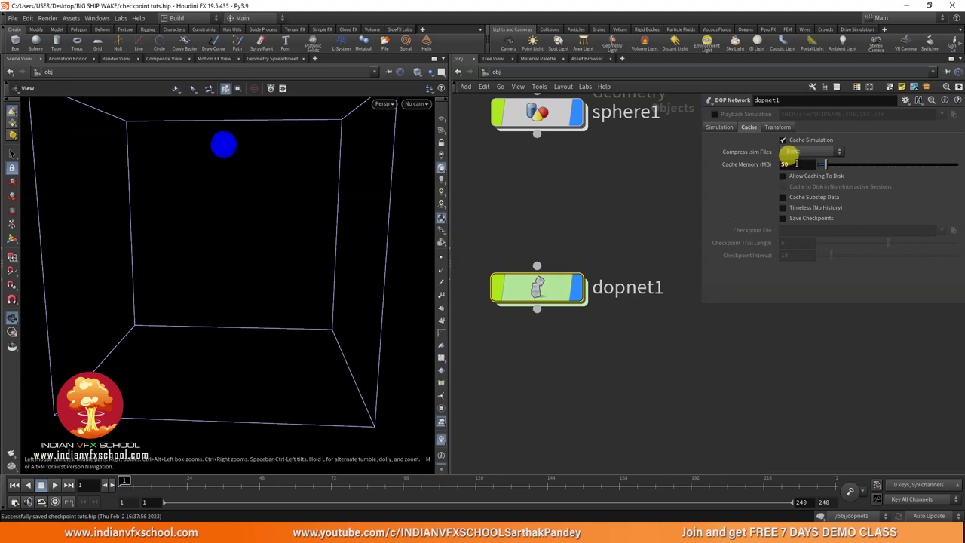
double_click(538, 291)
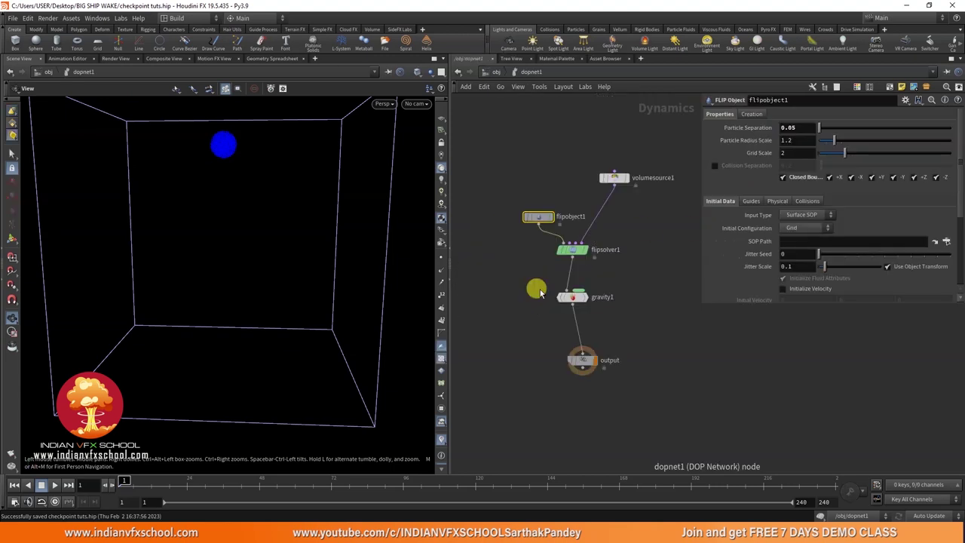
left_click(97, 71)
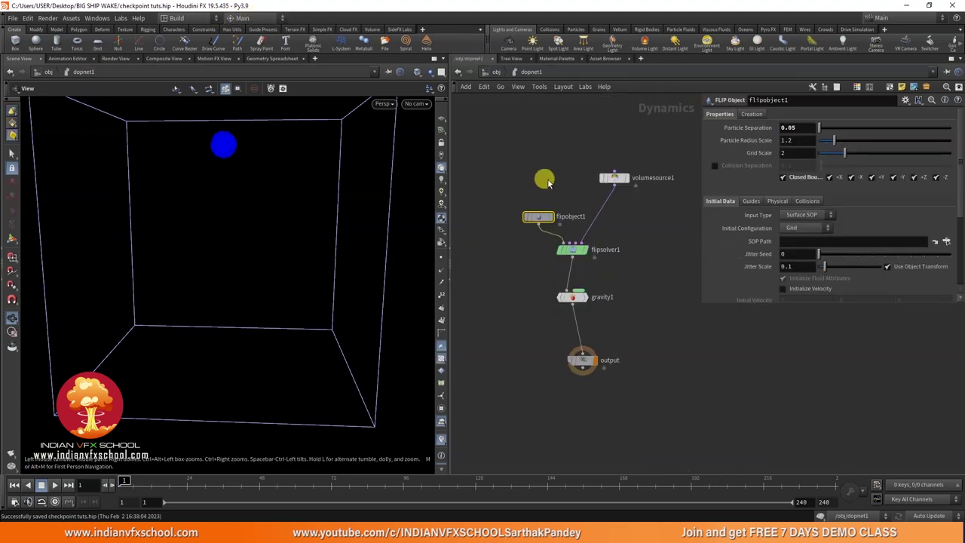
Step: Replay the simulation past frame 100, scrub through the cached frames and return to frame 1
left_click(54, 485)
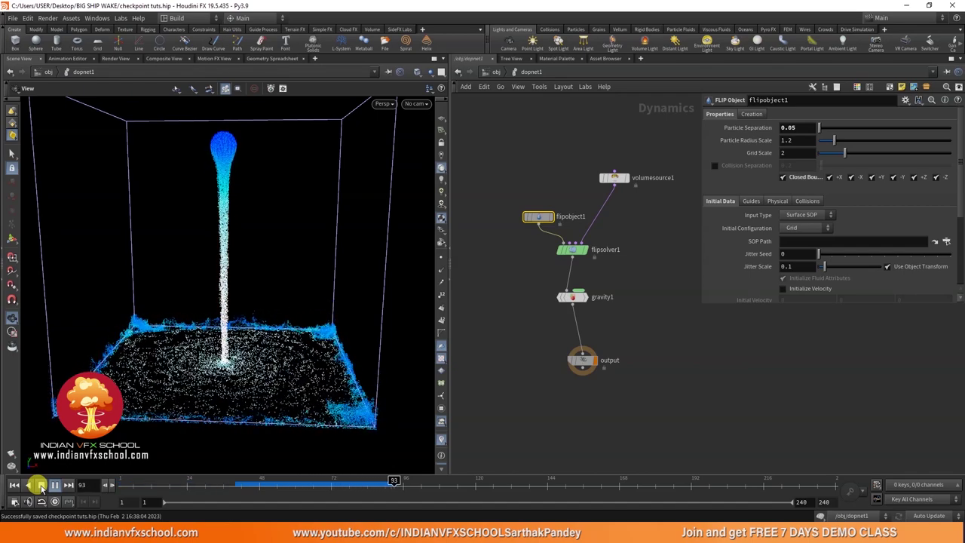
left_click(41, 486)
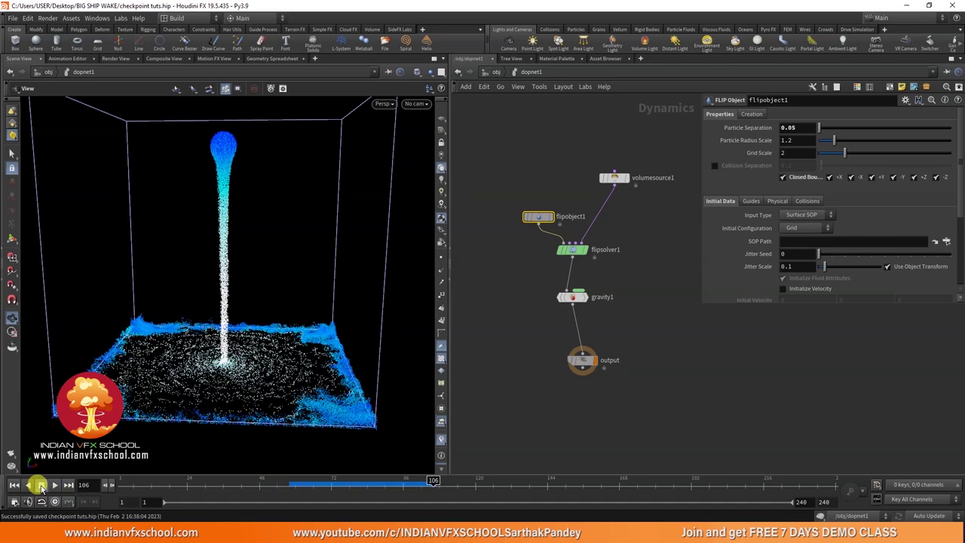
left_click_drag(283, 481, 377, 487)
left_click(13, 484)
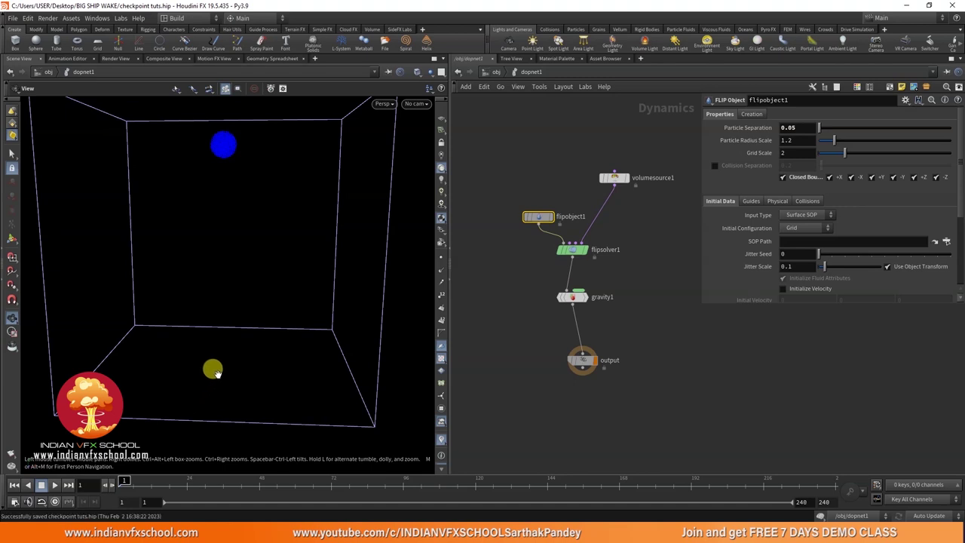
mouse_move(213, 371)
left_mouse_down()
mouse_move(211, 381)
mouse_move(211, 370)
left_mouse_up()
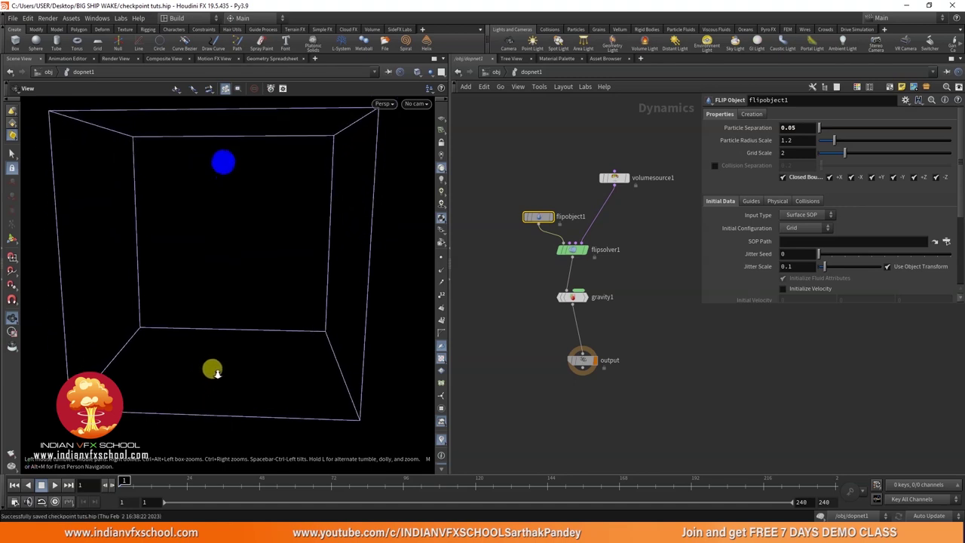
middle_click_drag(530, 327, 552, 304)
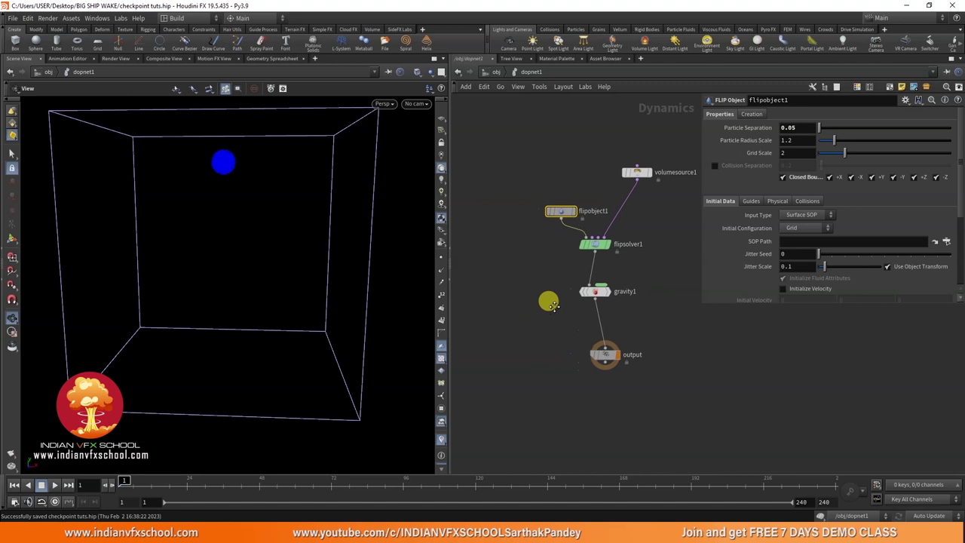
Step: Examine the emitter network inside the sphere1 object, from the sphere through the points-from-volume node to the null
left_click(492, 72)
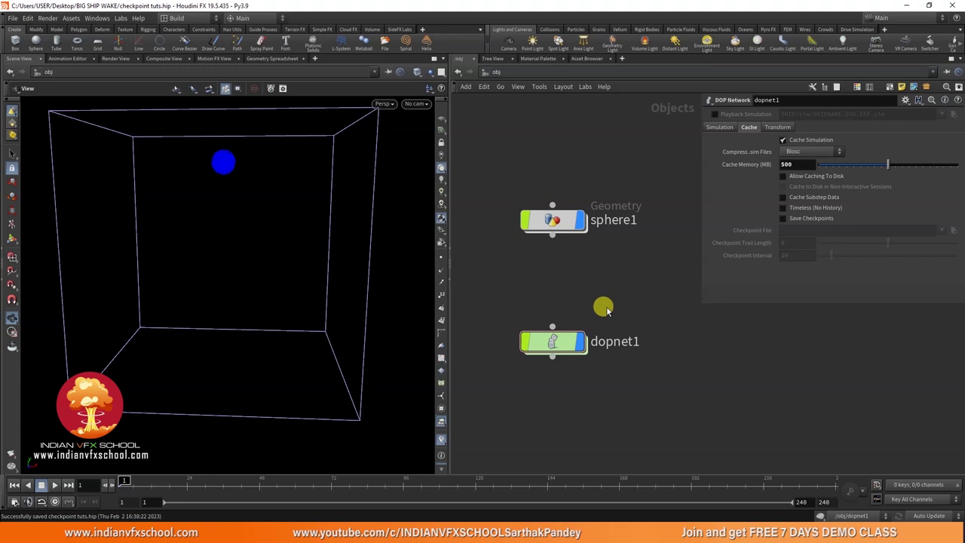
double_click(554, 341)
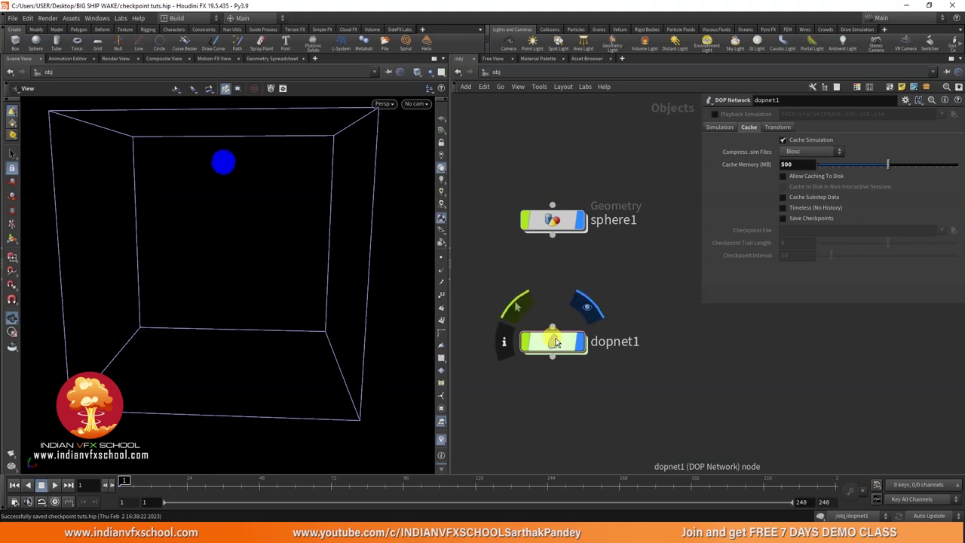
left_click(497, 73)
double_click(556, 219)
scroll(566, 261, "down", 3)
scroll(573, 241, "up", 4)
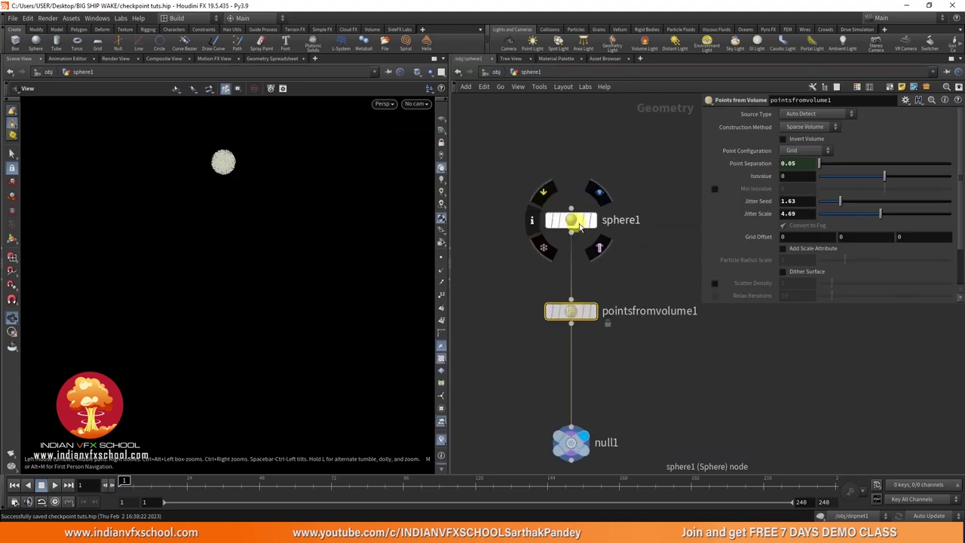
left_click(576, 226)
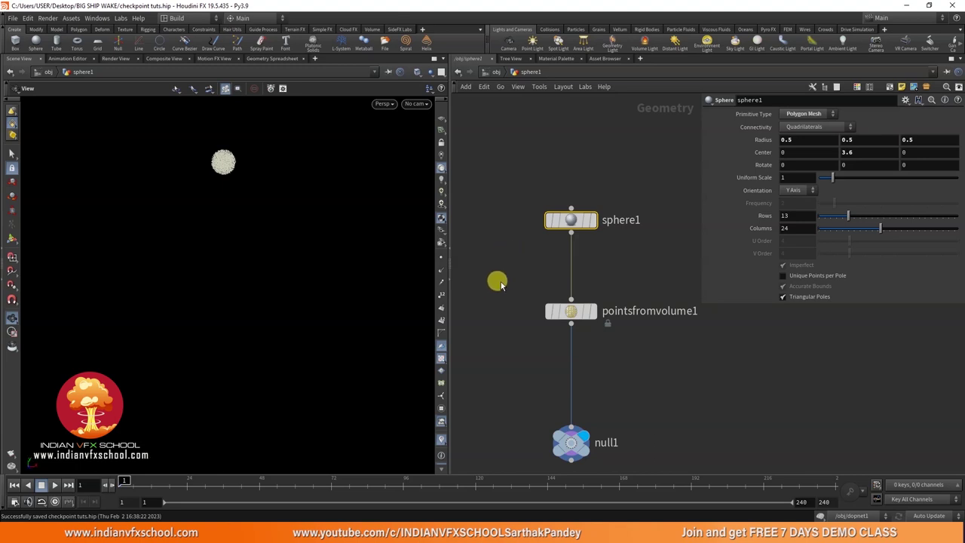
middle_click_drag(498, 278, 521, 219)
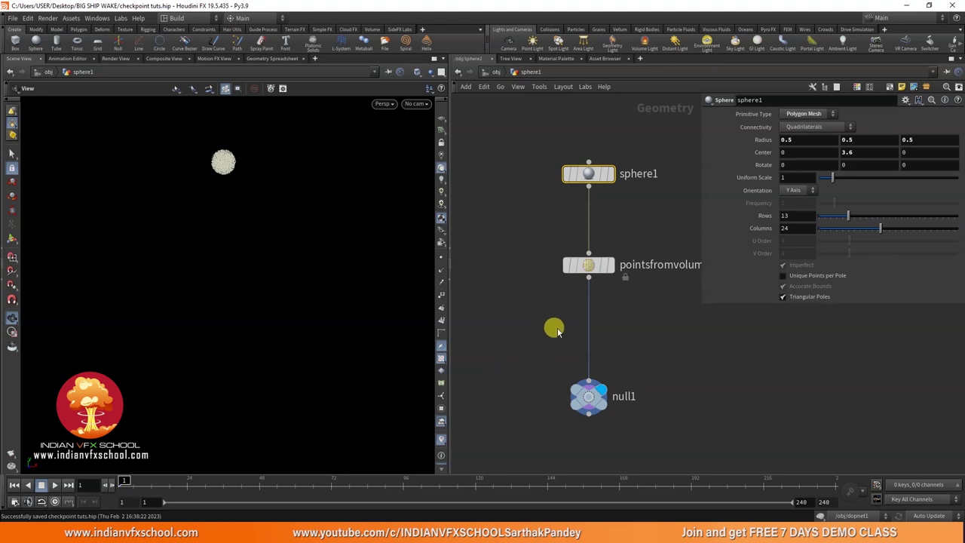
scroll(548, 336, "down", 1)
scroll(566, 195, "up", 3)
left_click(564, 198)
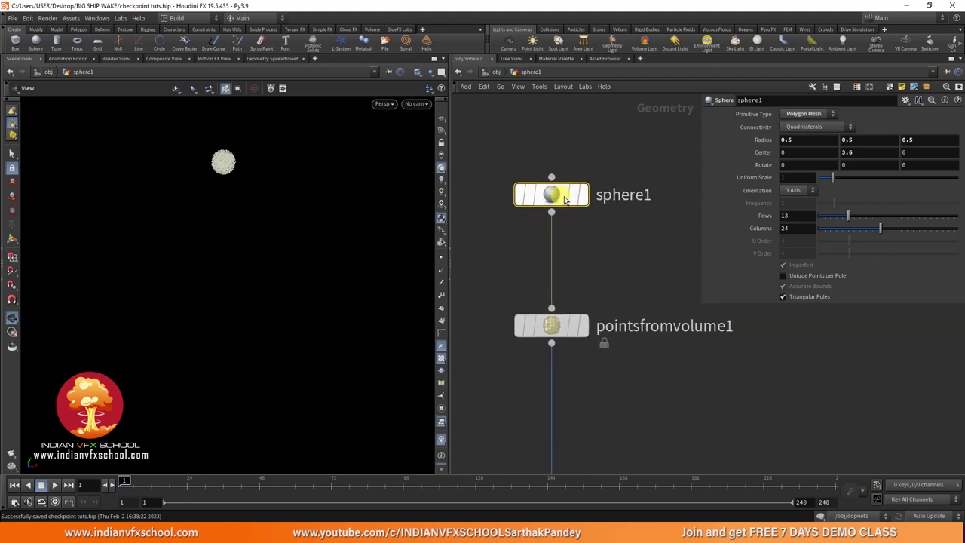
key("h")
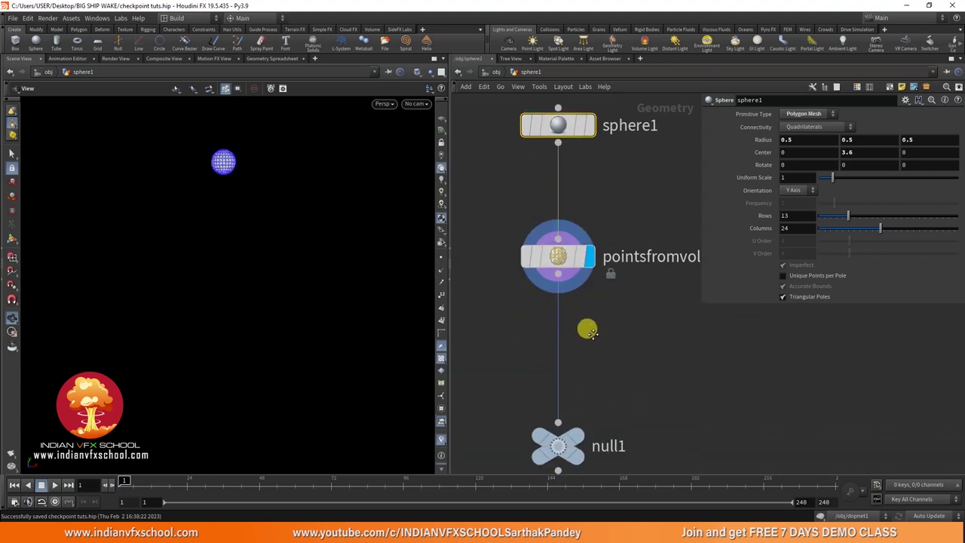
Step: Return to the dopnet1 network, run the simulation for a few dozen frames and rewind to frame 1
left_click(494, 71)
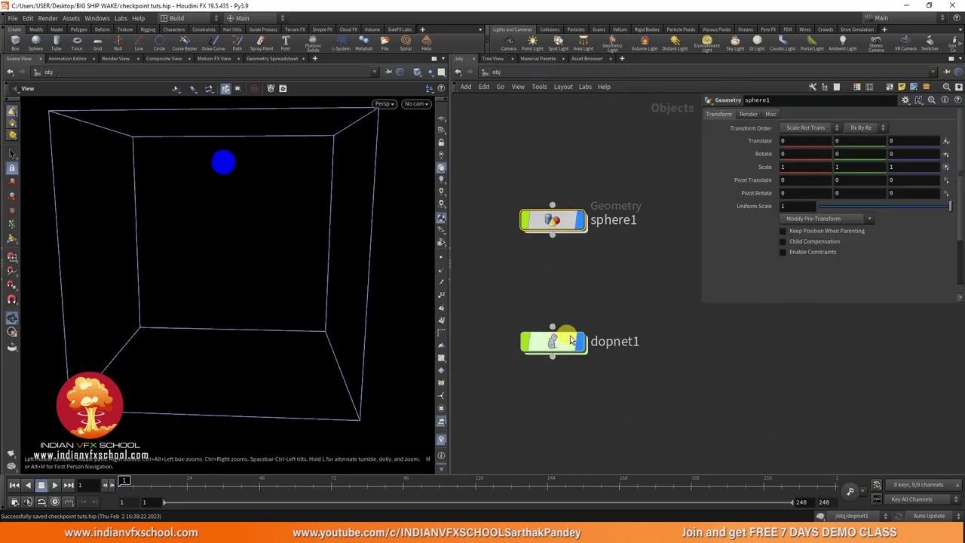
double_click(570, 340)
left_click(591, 215)
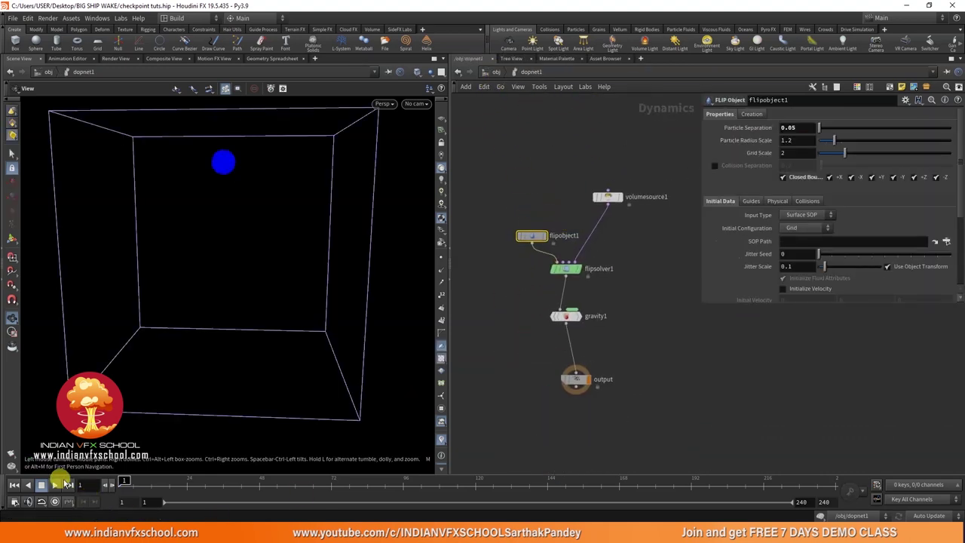
left_click(51, 486)
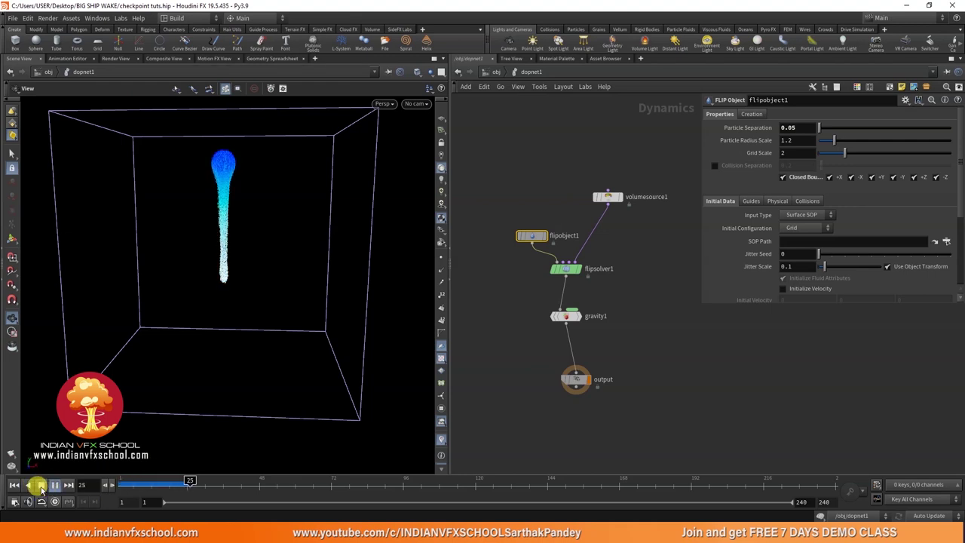
left_click(42, 485)
key("ctrl+Up")
Step: Copy the dopnet1 node at object level and open the sphere1 geometry network
left_click(497, 79)
key("ctrl+c")
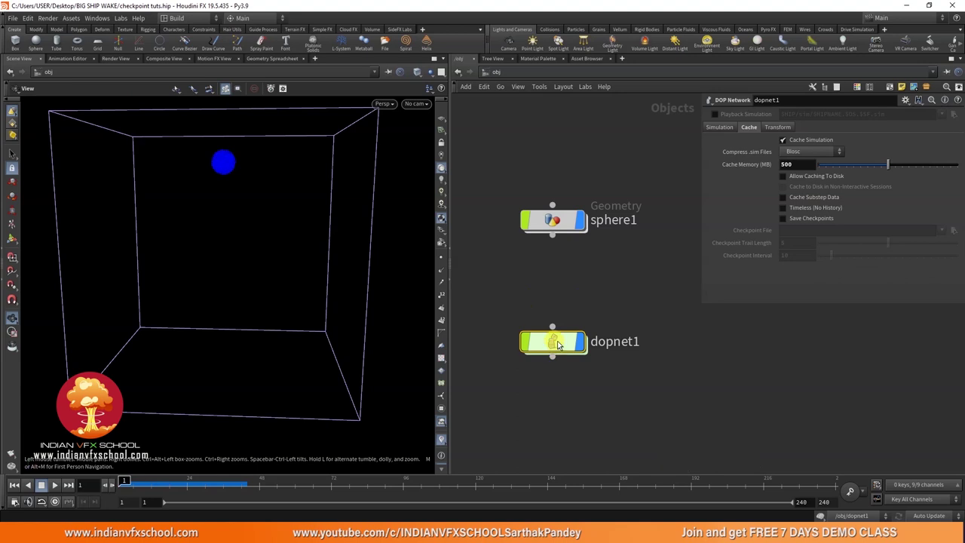
double_click(553, 221)
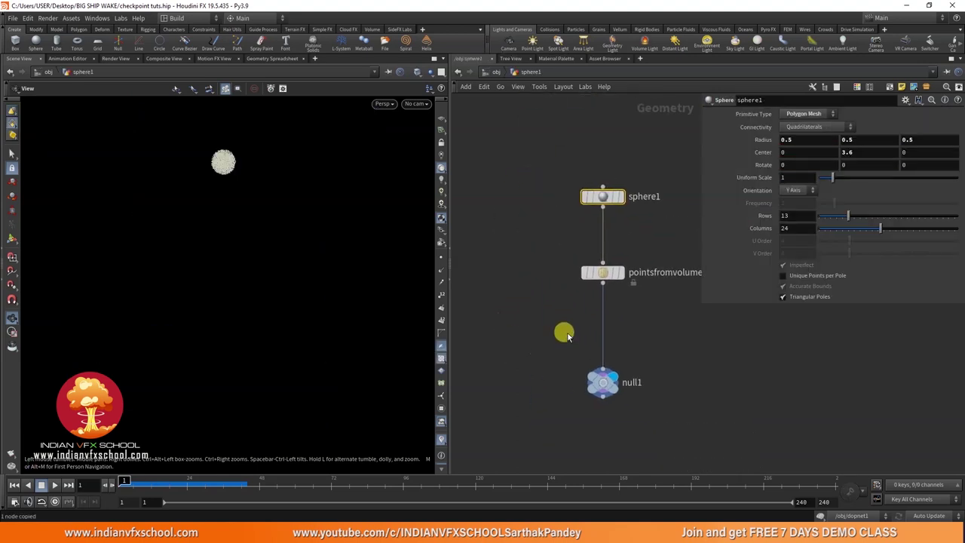
scroll(557, 235, "down", 2)
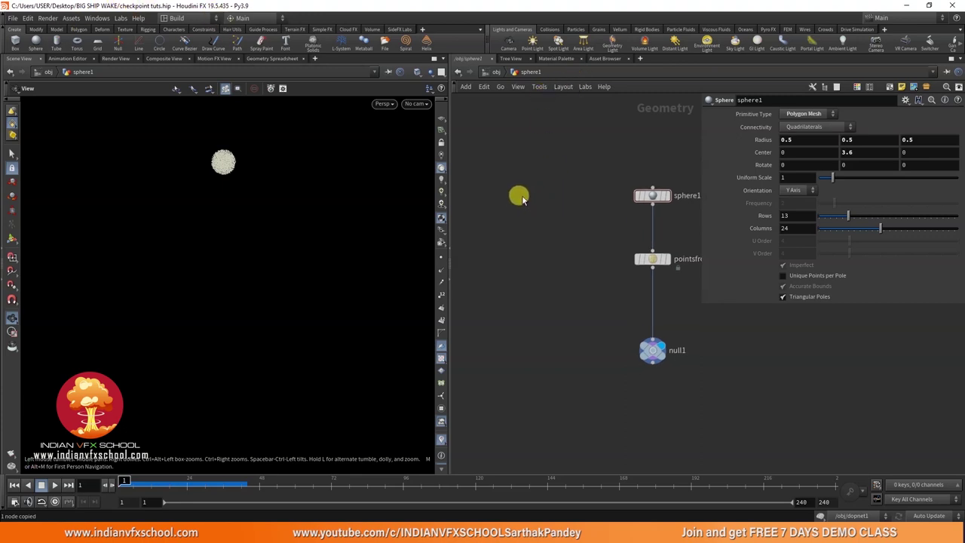
key("Tab")
type("dopim")
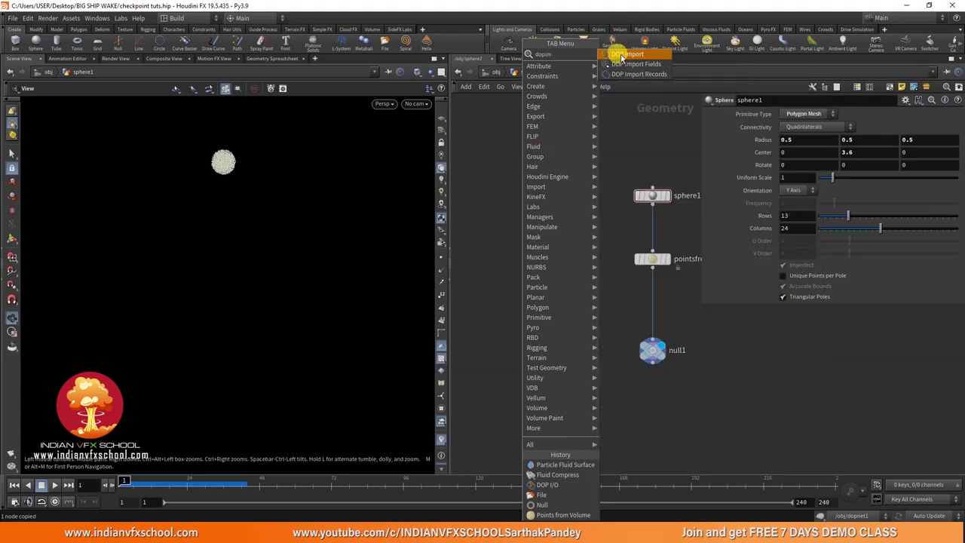
left_click(621, 56)
left_click(500, 197)
key("Delete")
Step: Add a DOP Import Fields node beside the sphere1 node chain
key("Tab")
type("dopim")
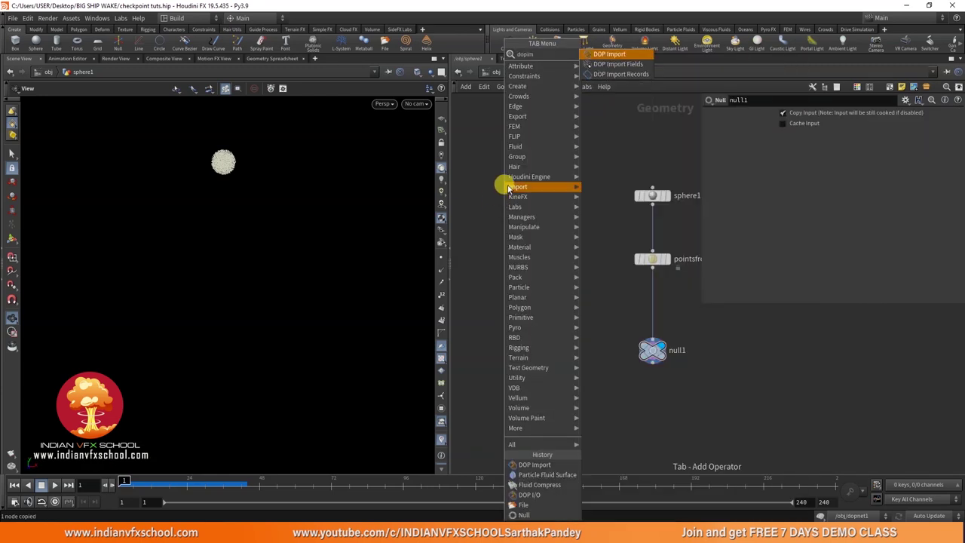
left_click(611, 54)
left_click(495, 198)
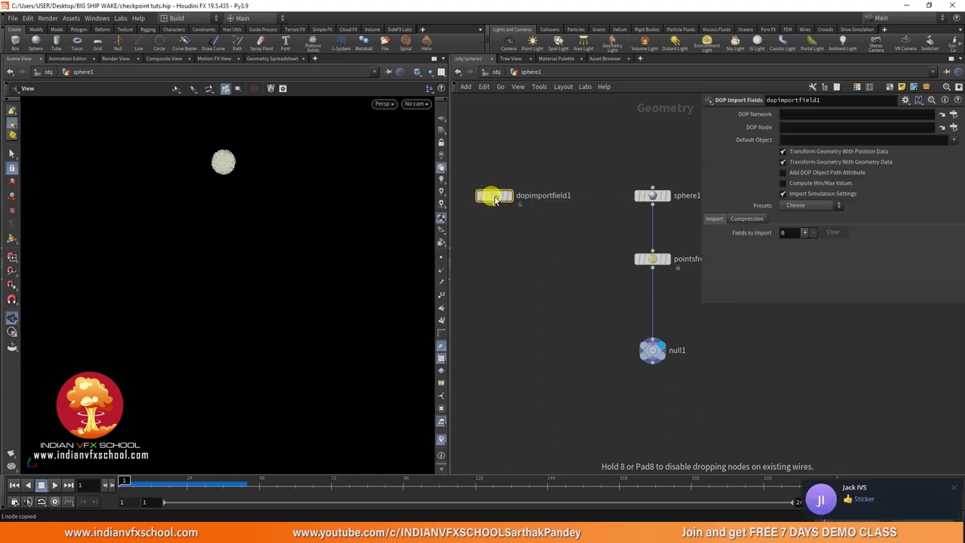
scroll(495, 197, "up", 3)
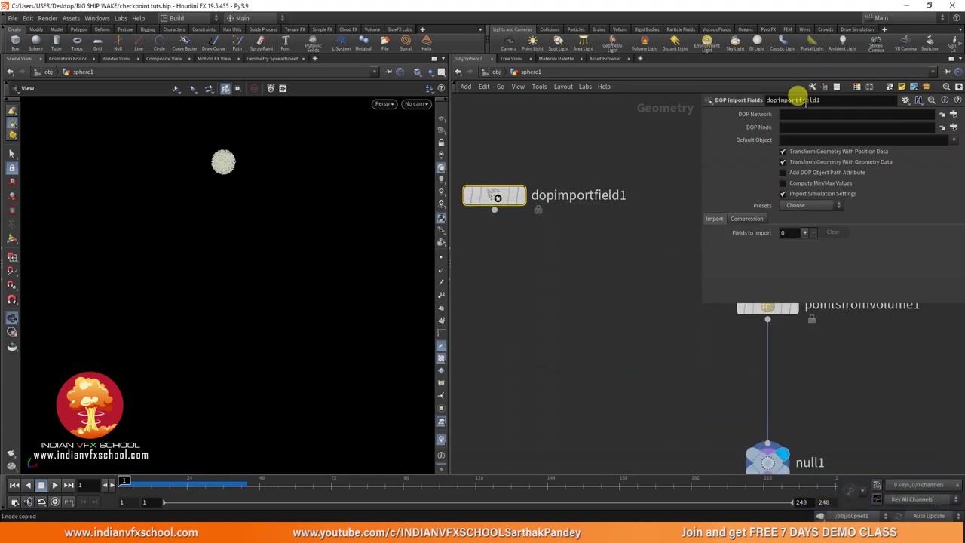
Step: Set the import node's DOP network to /obj/dopnet1, apply the FLIP Fluid preset and display the node
key("ctrl+v")
left_click(801, 205)
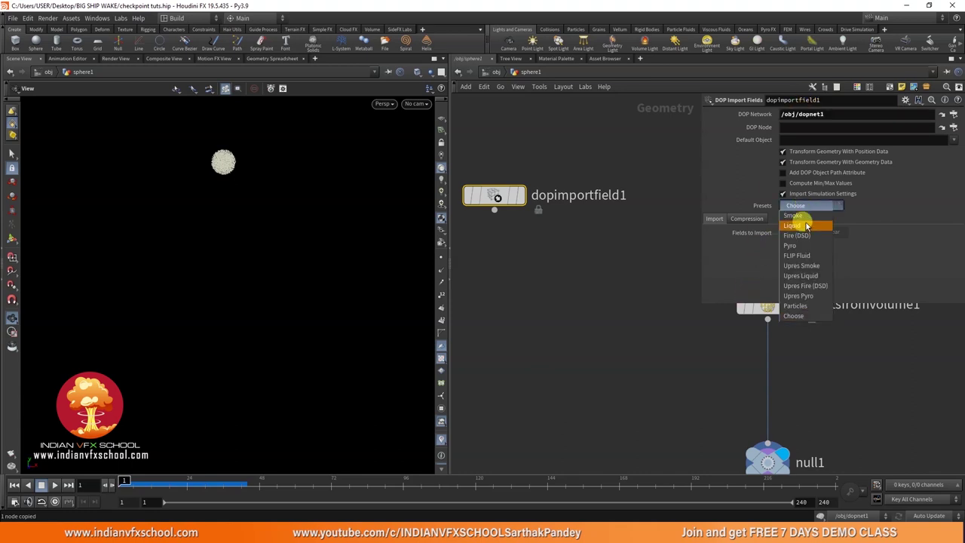
left_click(797, 255)
left_click(523, 197)
mouse_move(118, 480)
left_mouse_down()
mouse_move(198, 483)
mouse_move(122, 482)
left_mouse_up()
left_click(782, 151)
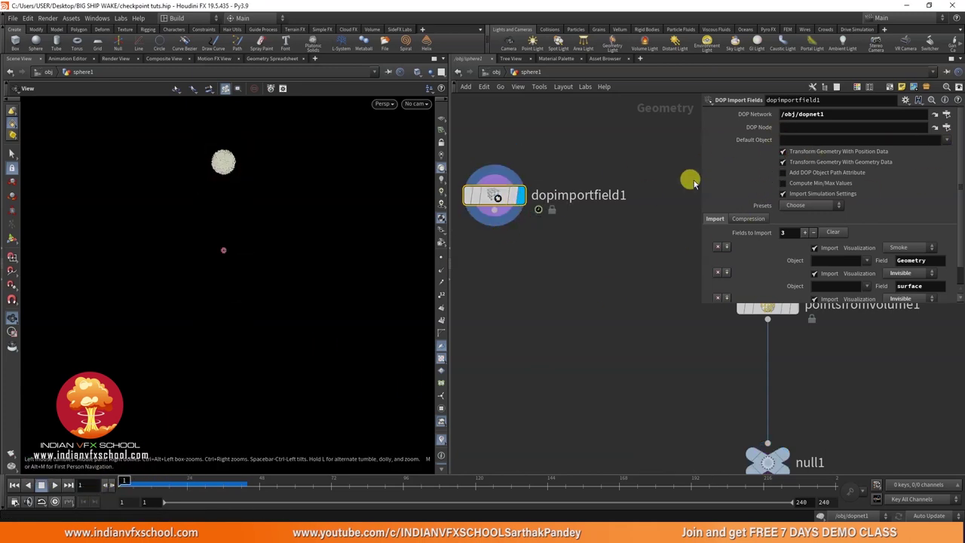
Step: Set the DOP node of the import fields node to /obj/dopnet1/flipobject1
middle_click_drag(516, 235, 555, 232)
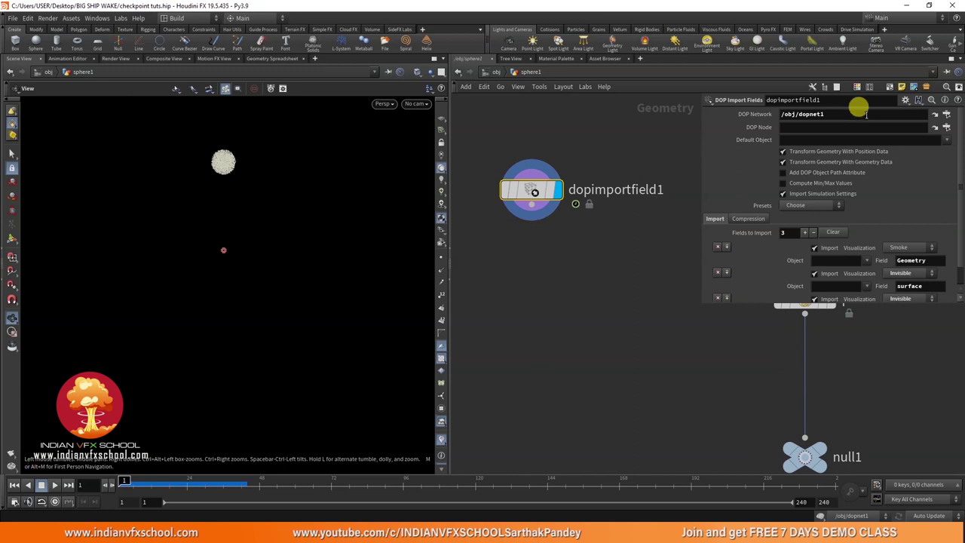
left_click(947, 130)
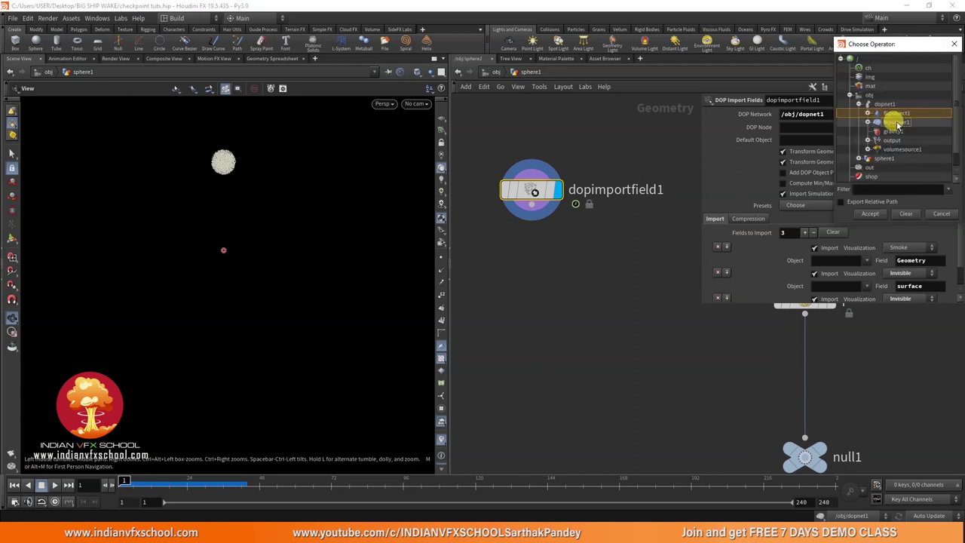
left_click(870, 213)
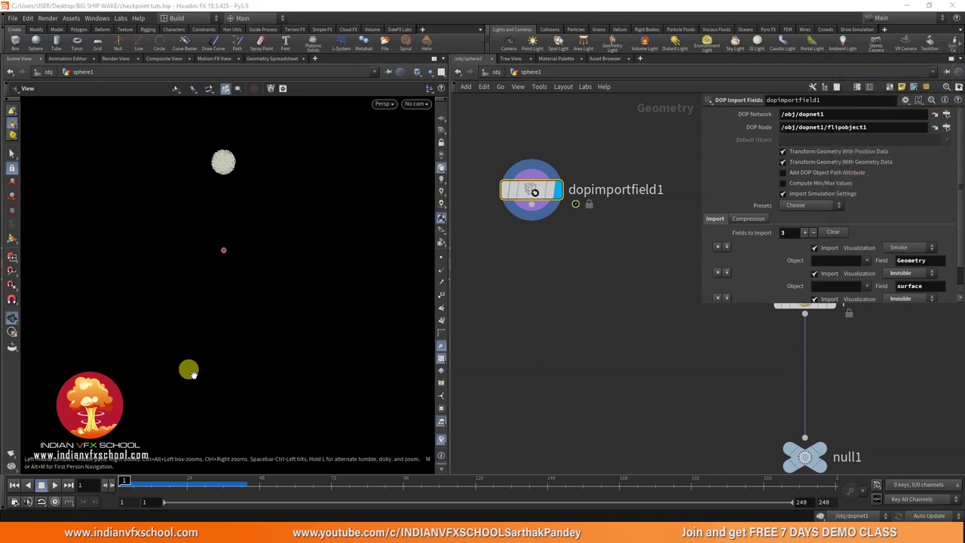
left_click_drag(204, 384, 267, 302)
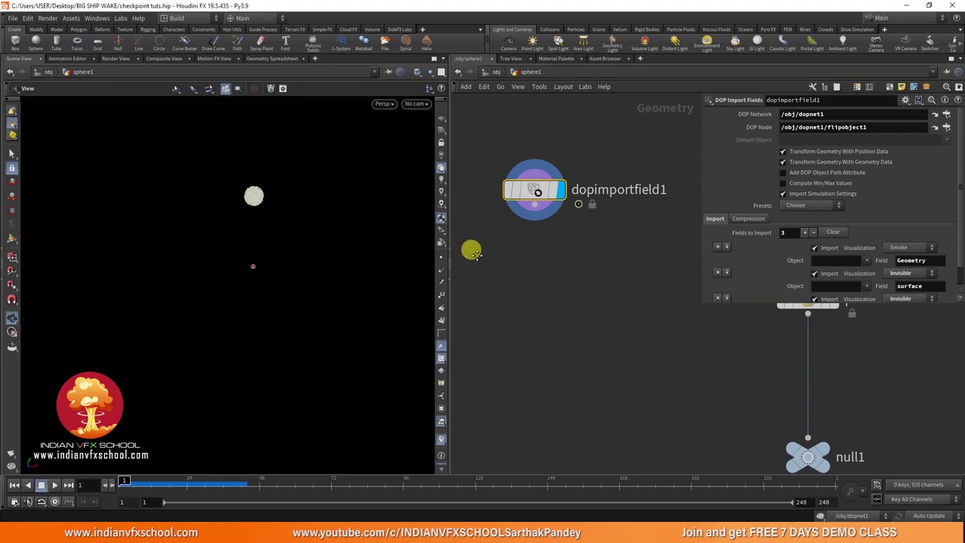
Step: Add a Fluid Compress node below dopimportfield1, wired to its output
left_click(532, 218)
key("Tab")
type("f")
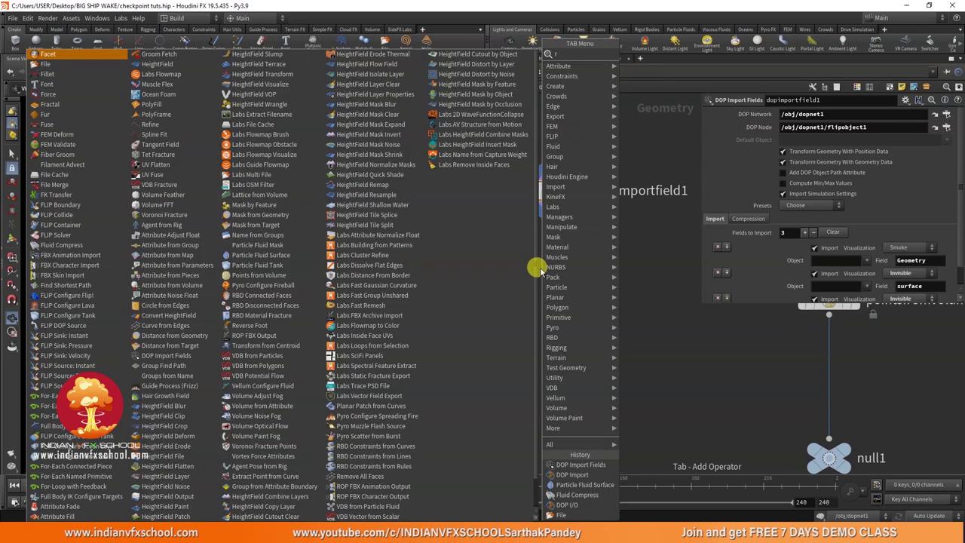
type("luidc")
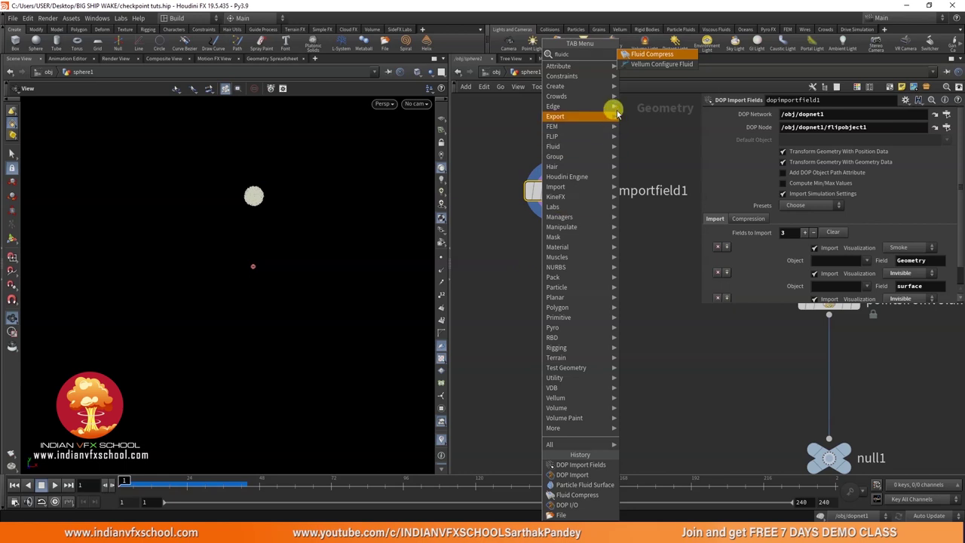
left_click(650, 54)
left_click_drag(551, 273, 548, 302)
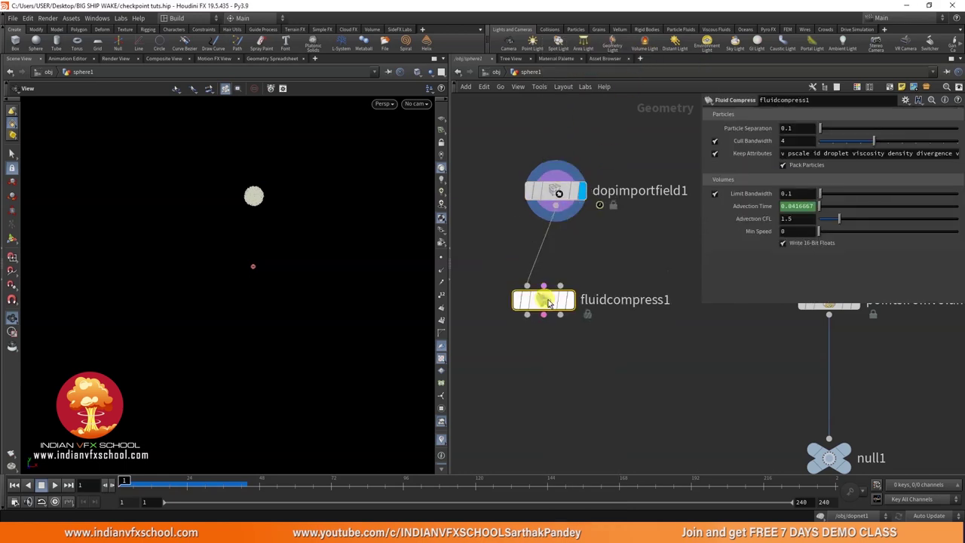
Step: Link fluidcompress1's Particle Separation to the Point Separation of pointsfromvolume1 with a relative reference
scroll(566, 271, "right", 5)
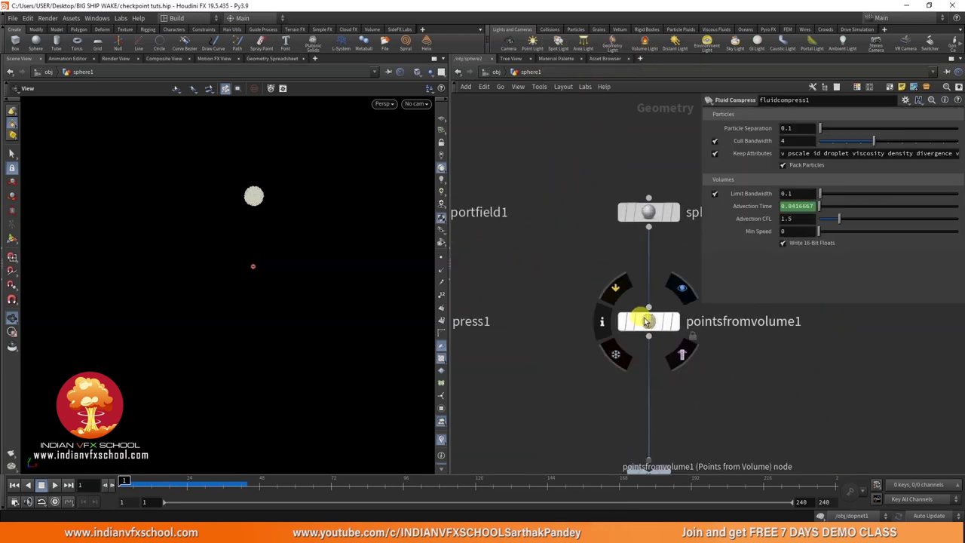
left_click(645, 322)
right_click(746, 163)
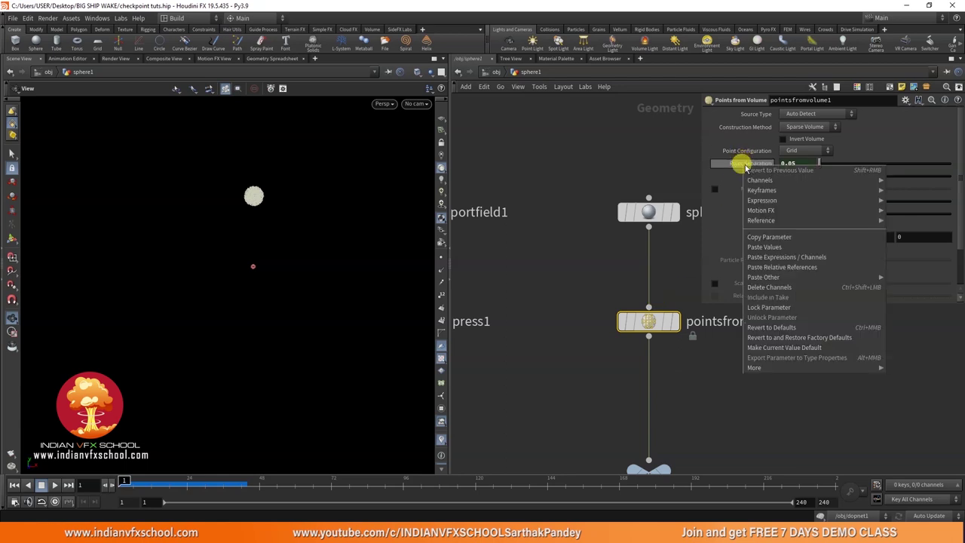
left_click(765, 237)
scroll(614, 353, "down", 2)
scroll(555, 316, "up", 4)
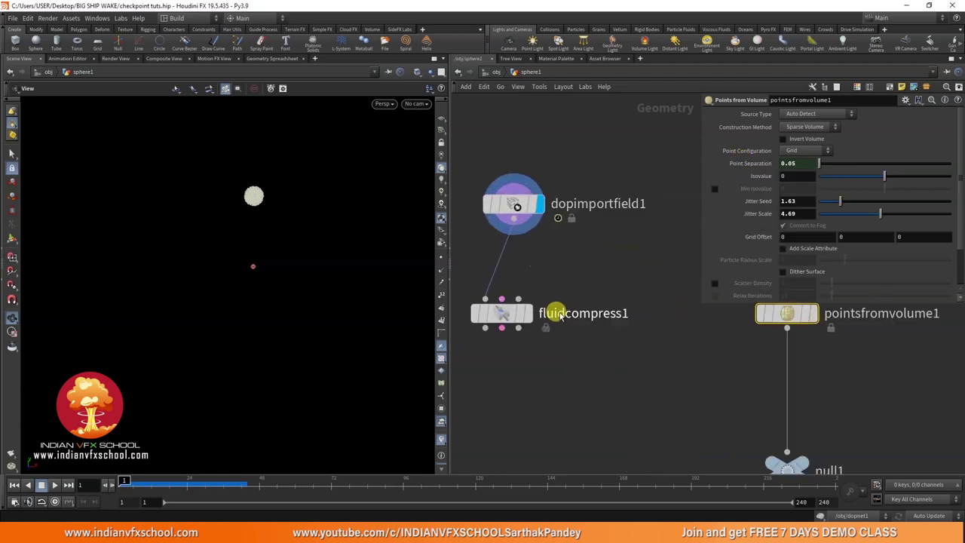
left_click(486, 315)
right_click(748, 129)
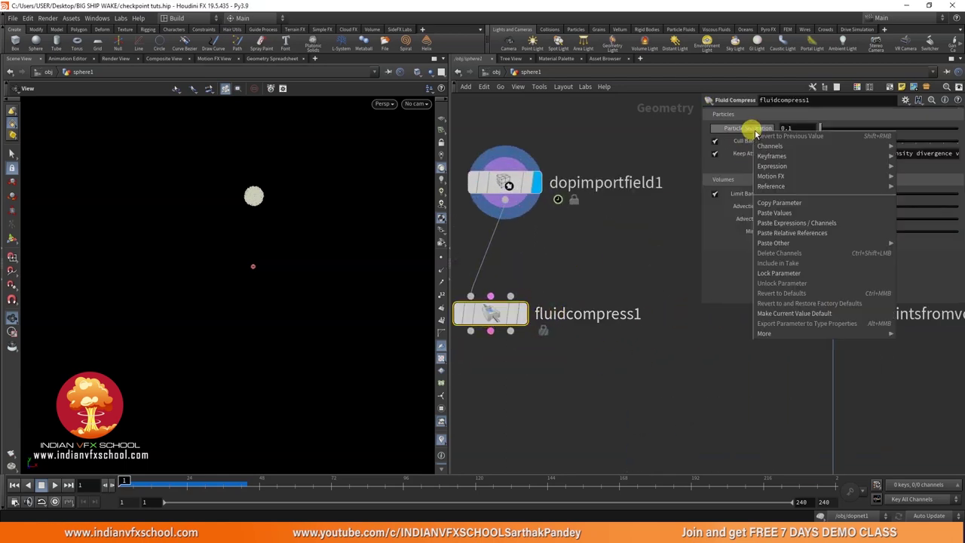
left_click(791, 221)
Step: Display the fluidcompress1 node and save the scene
middle_click_drag(570, 241, 622, 219)
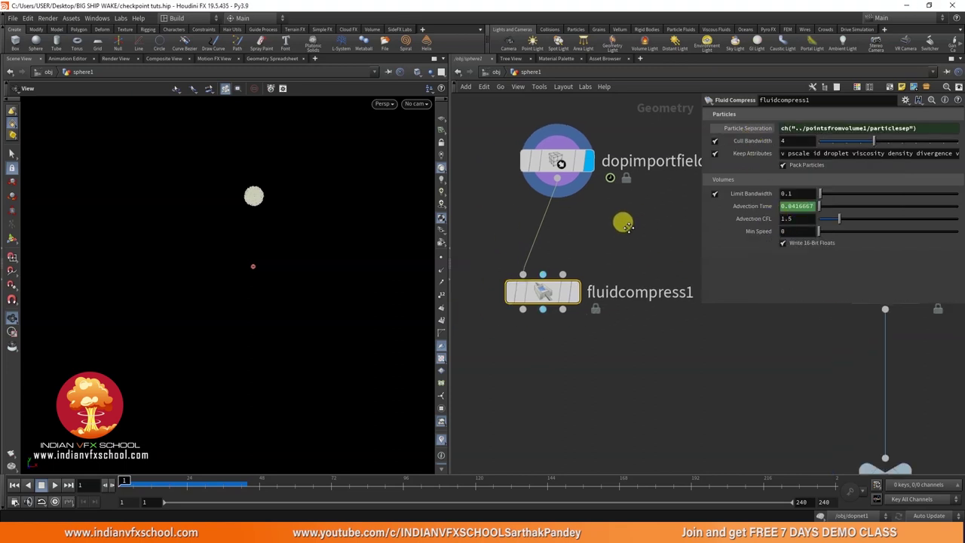
mouse_move(586, 288)
left_click(524, 236)
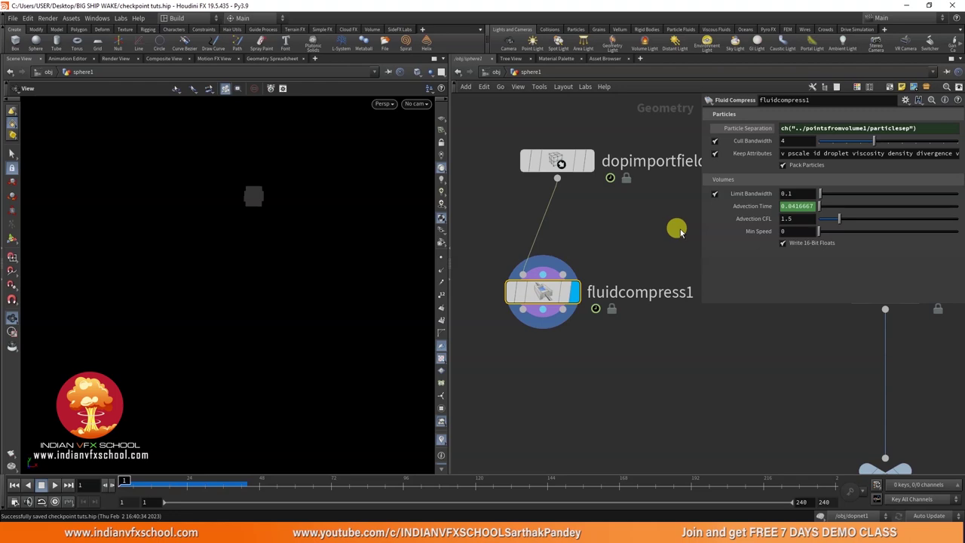
Step: Add a File Cache node below fluidcompress1 and connect it to the first output
scroll(603, 367, "down", 2)
scroll(603, 366, "up", 2)
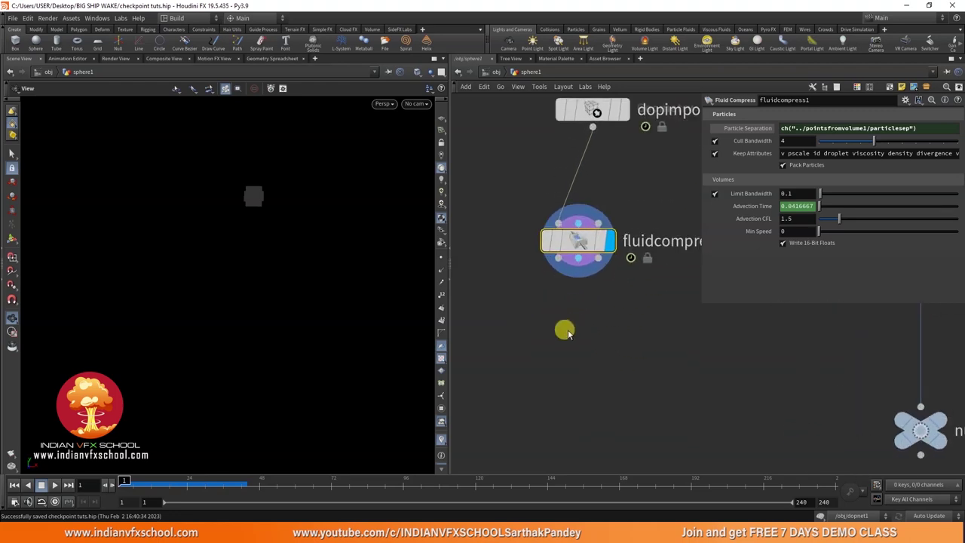
key("Tab")
type("file")
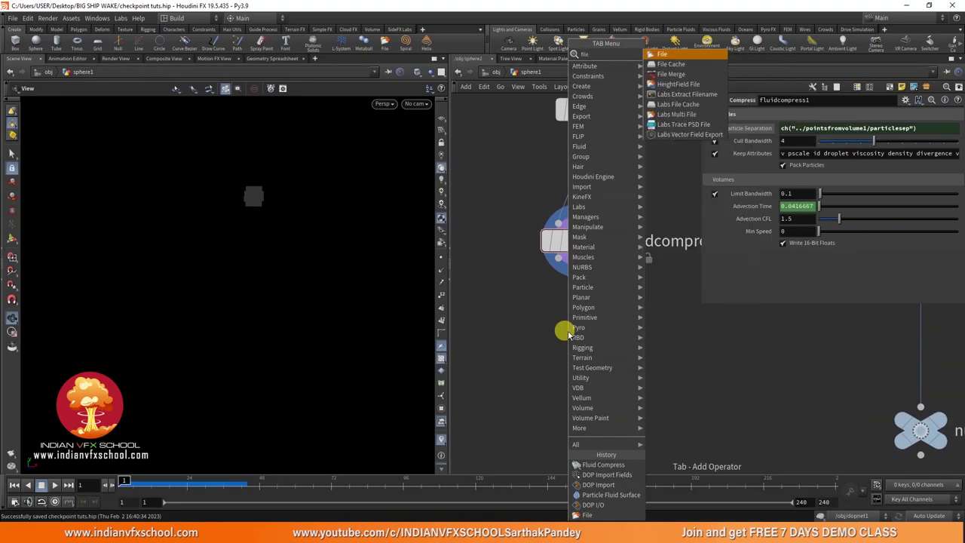
type("c")
left_click(684, 55)
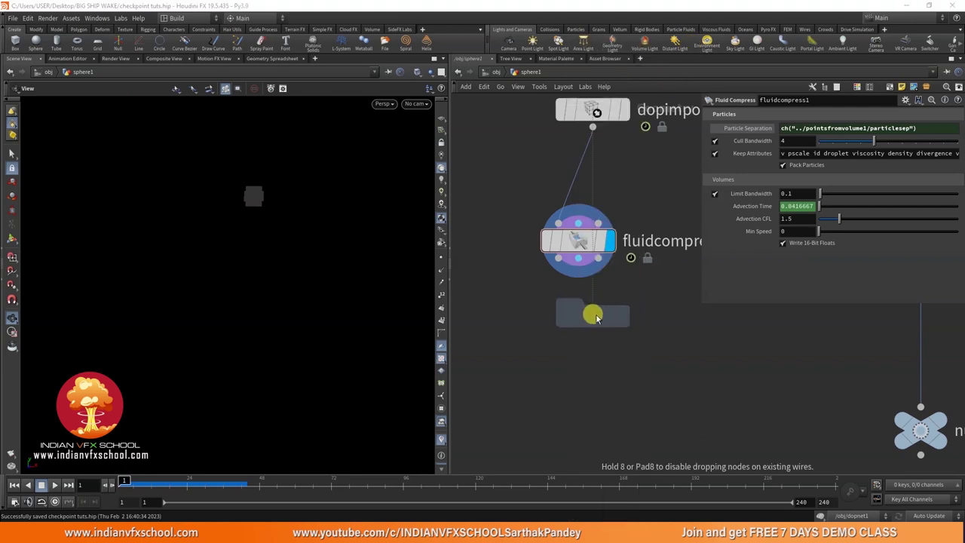
left_click(581, 351)
left_click(566, 297)
left_click(571, 375)
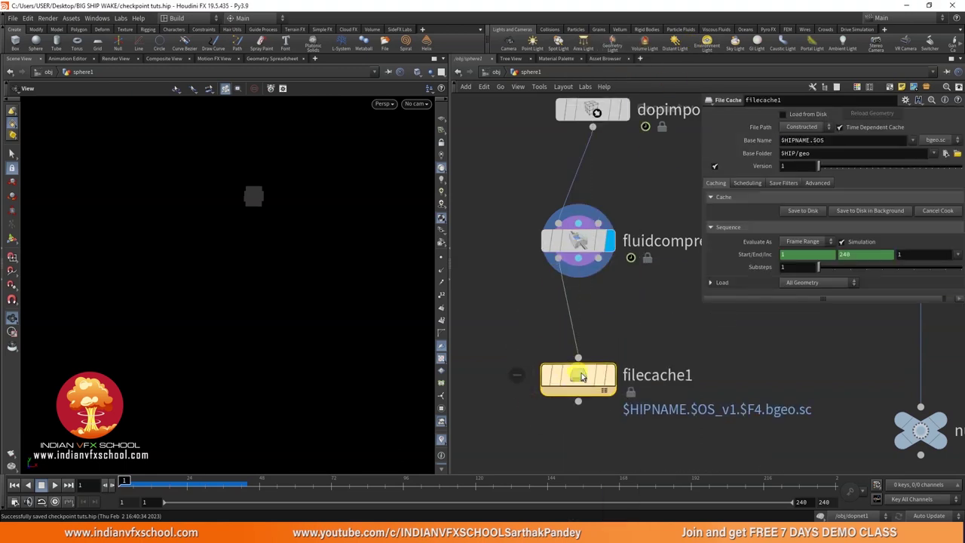
Step: Set the file cache's File Path mode to Explicit and widen its parameter area
left_click(804, 127)
left_click(797, 149)
scroll(622, 294, "down", 3)
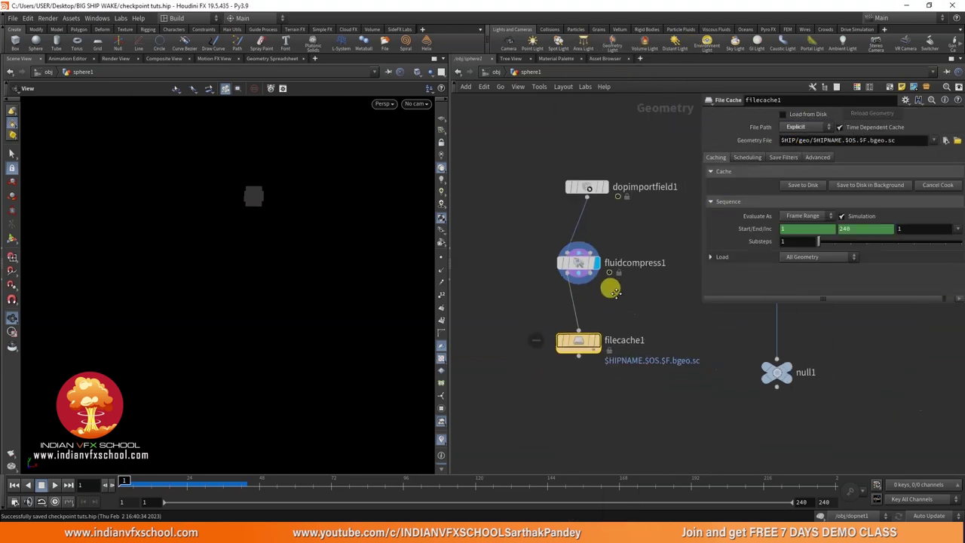
left_click_drag(697, 303, 649, 317)
Step: Browse for the file cache's geometry file location, sort the Desktop folders by newest modified and open the flip folder
left_click(939, 141)
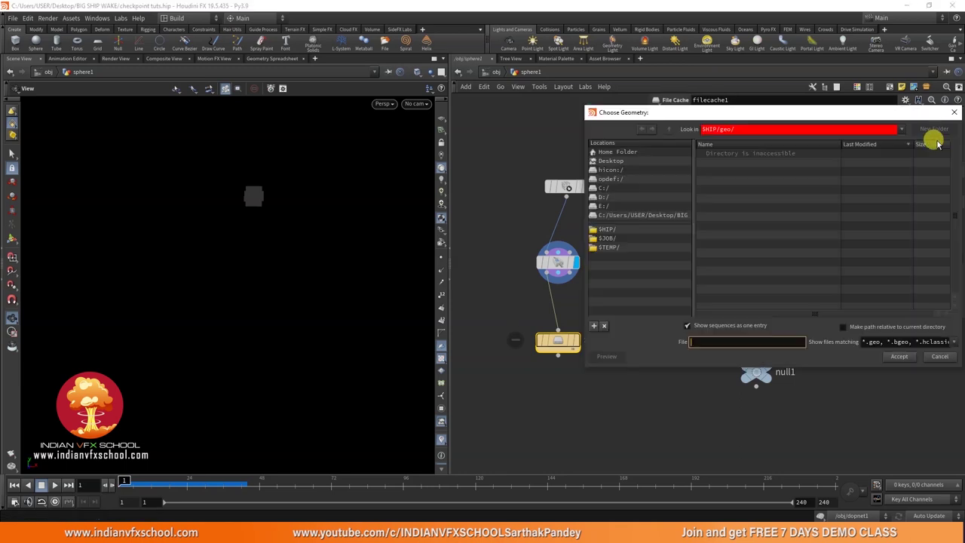
left_click(607, 160)
left_click(867, 143)
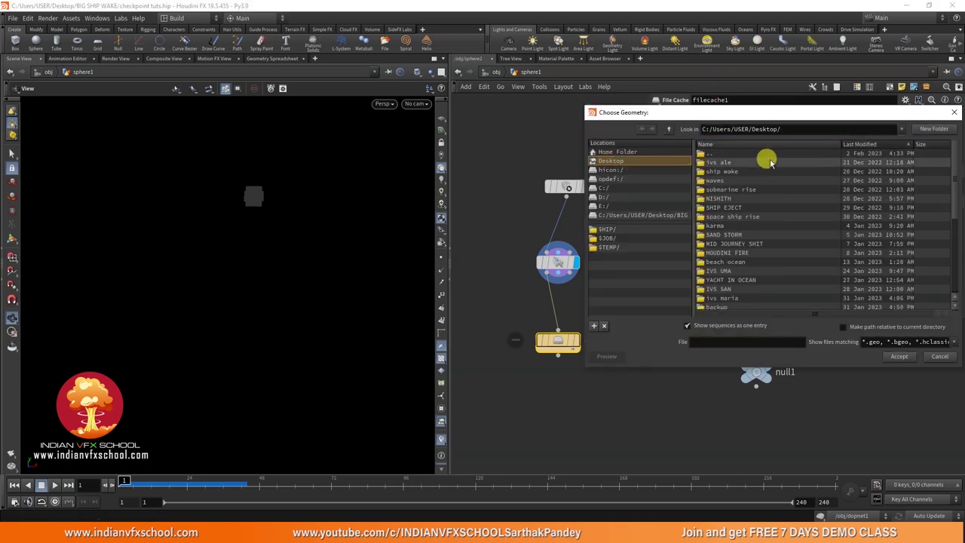
left_click(850, 142)
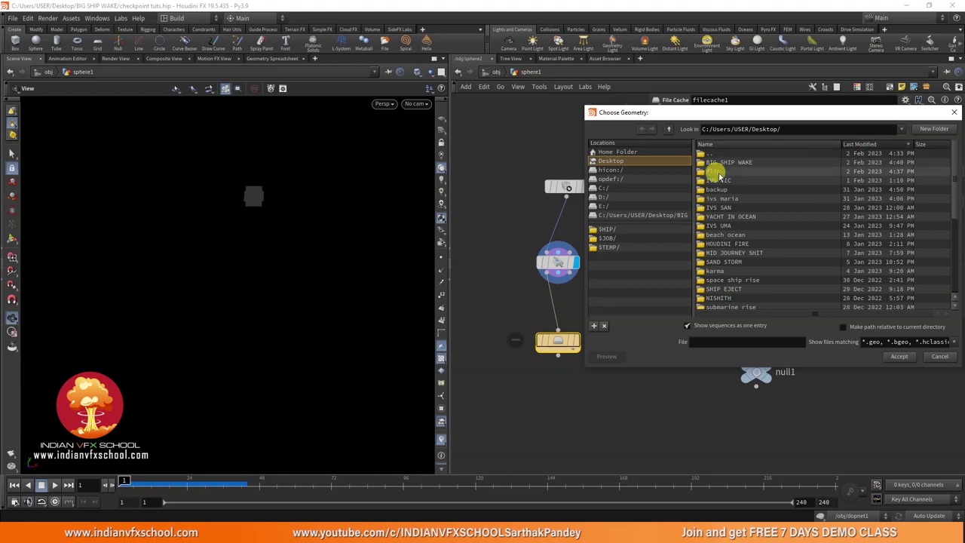
double_click(720, 172)
Step: Switch to File Explorer and delete the checkpoint folder from the Desktop's flip folder
left_click(743, 162)
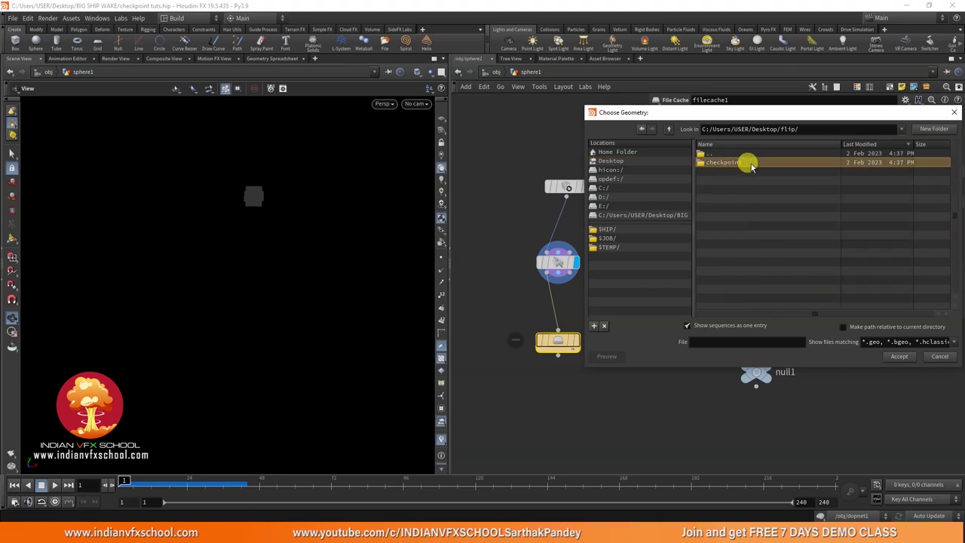
right_click(751, 165)
left_click(713, 206)
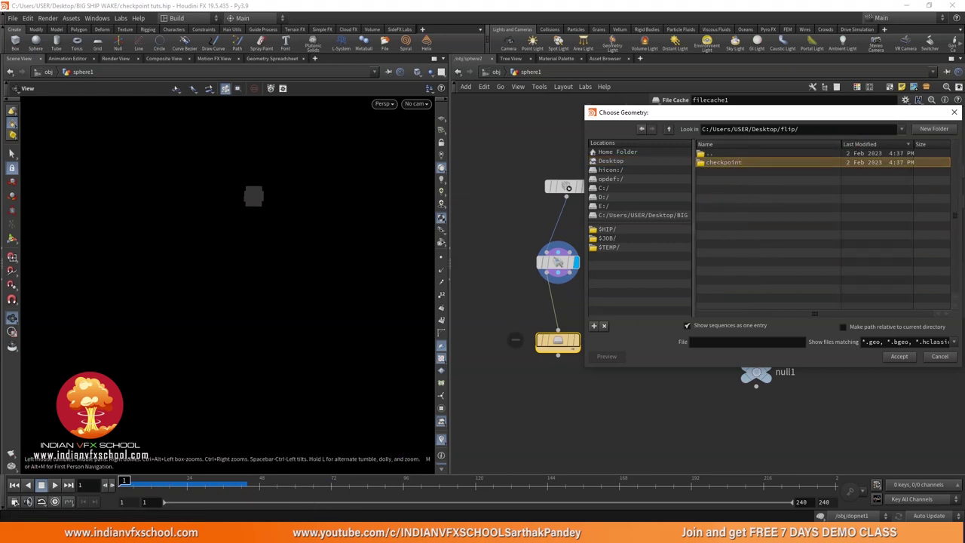
key("super+e")
left_click(37, 70)
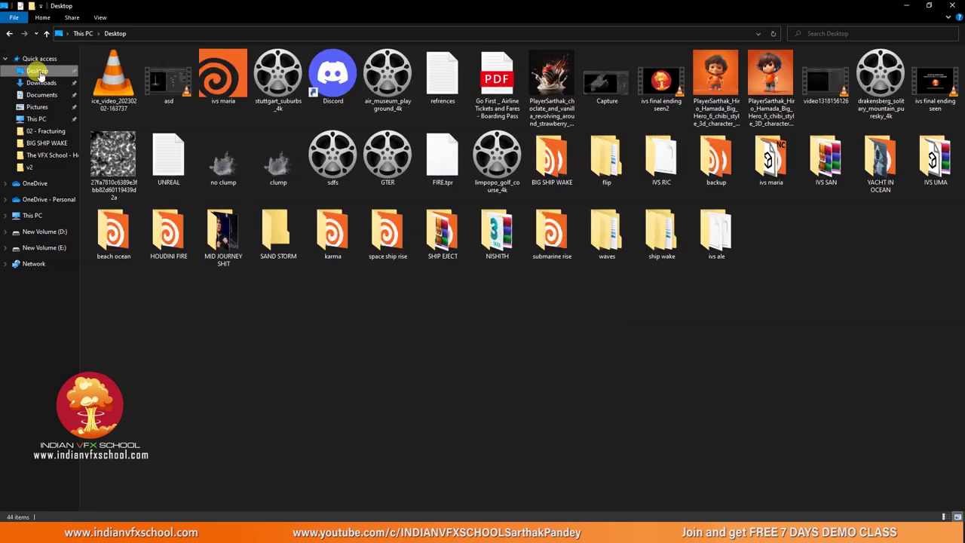
double_click(597, 161)
left_click_drag(126, 119, 195, 36)
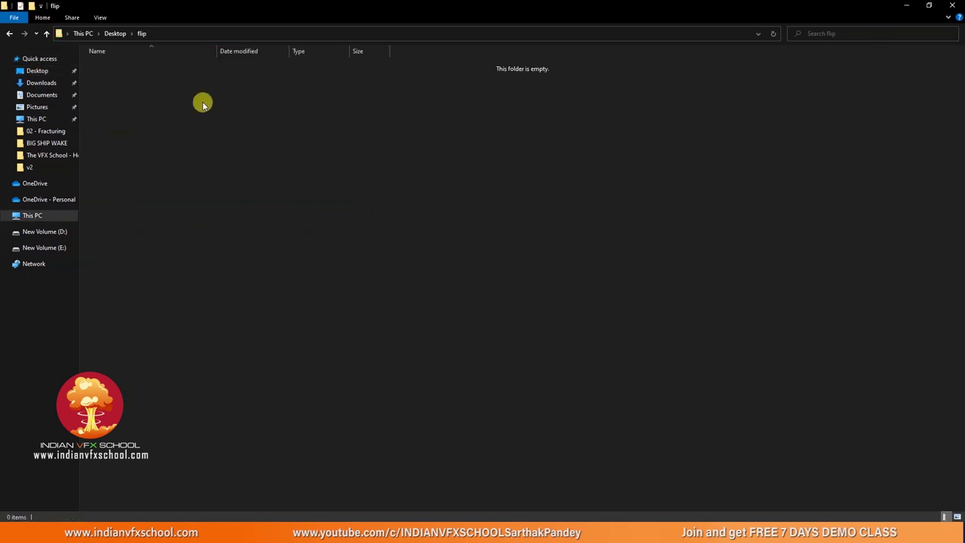
left_click(907, 6)
Step: Refresh the flip folder in Houdini's file chooser and create a new folder named cache in it
right_click(778, 183)
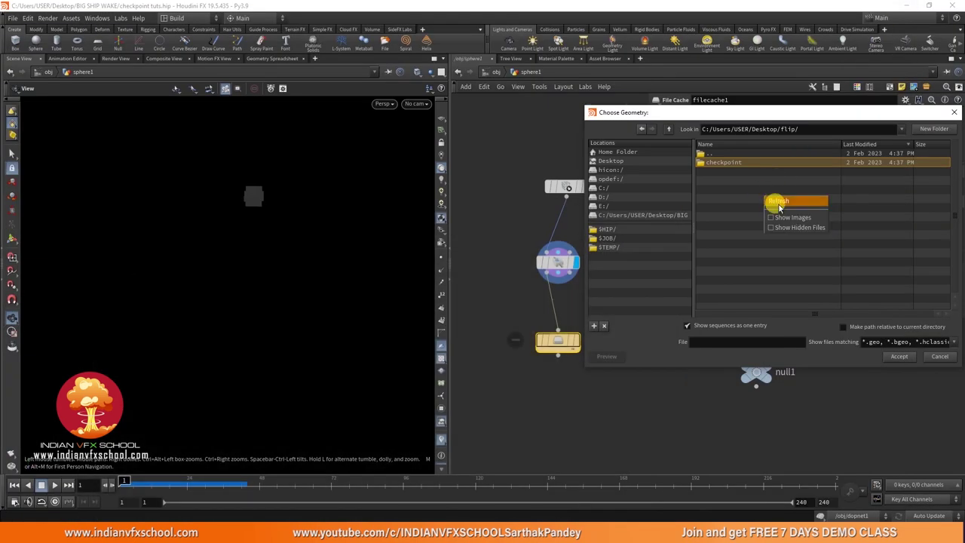
left_click(777, 205)
left_click(933, 129)
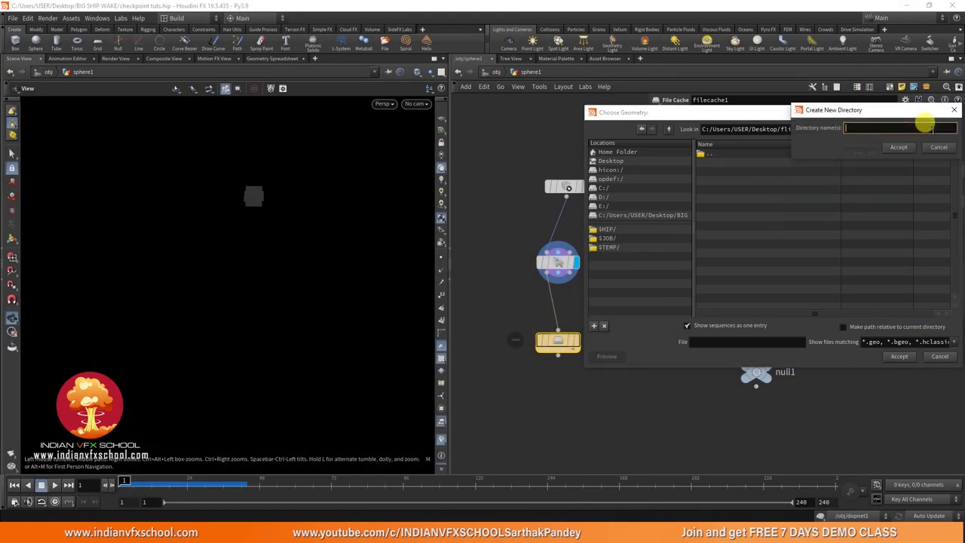
type("cache")
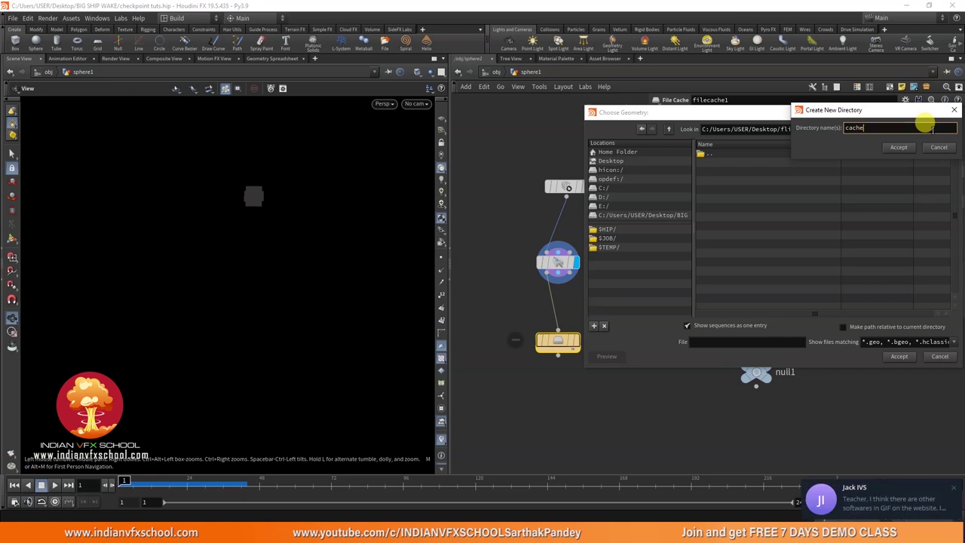
key("Return")
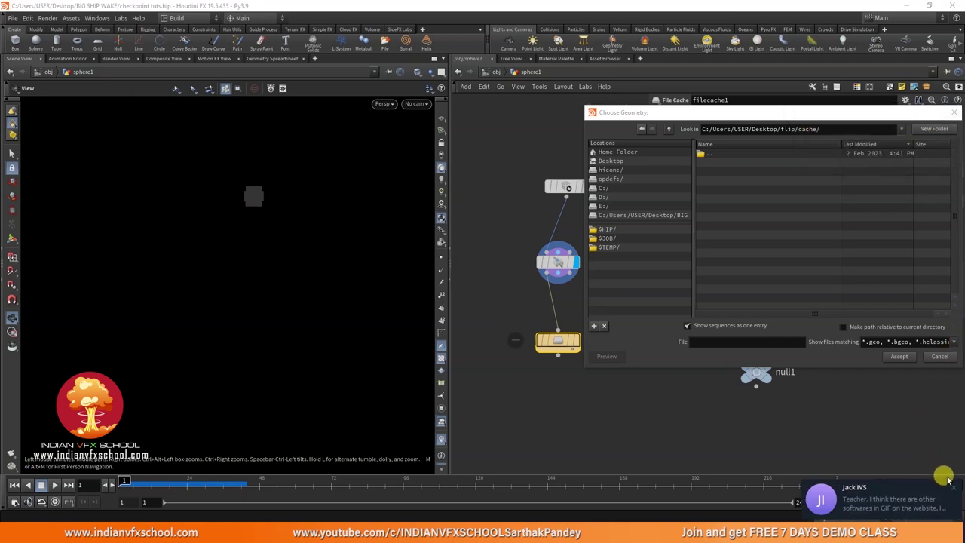
Step: Name the cache file $F.bgeo.sc, accept the location and display the filecache1 node
left_click(726, 341)
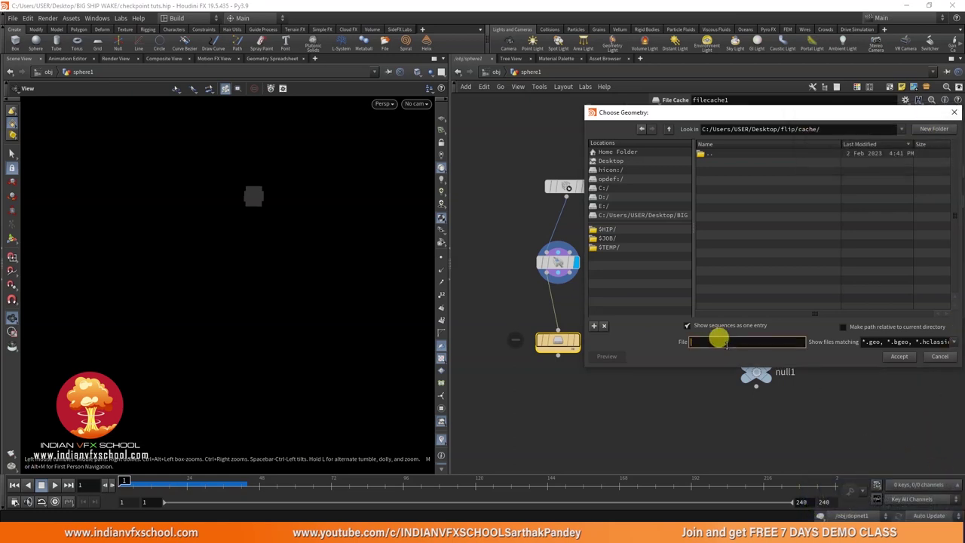
type("$F.bgeo.sc")
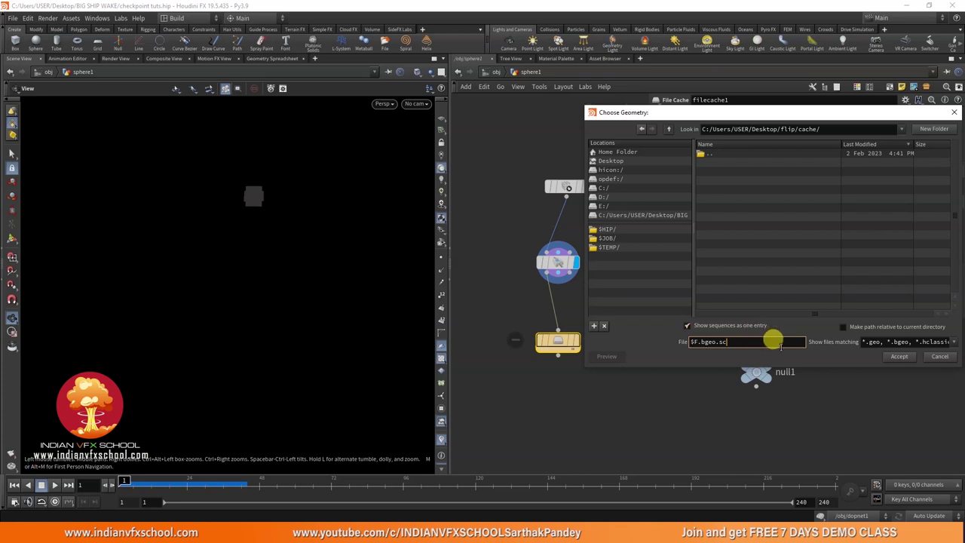
left_click_drag(739, 344, 719, 341)
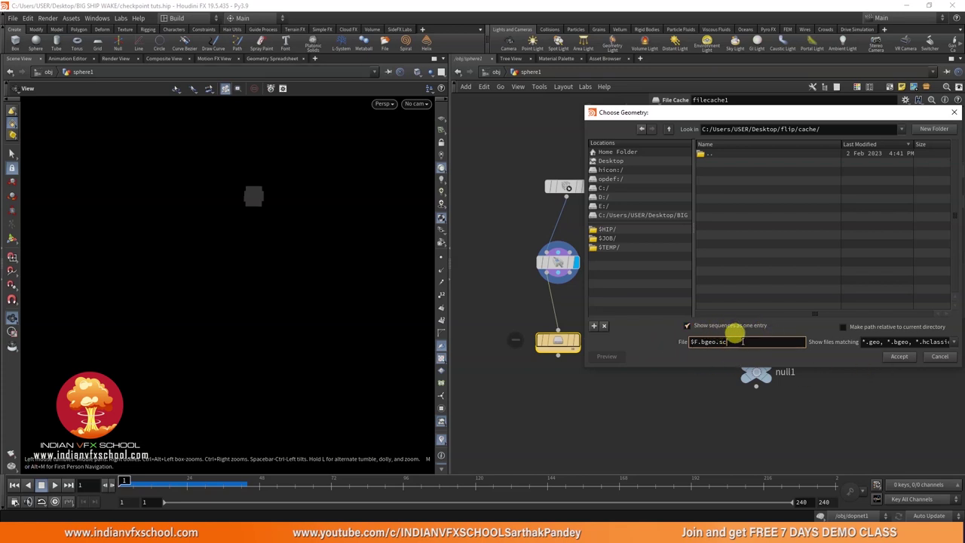
left_click(750, 342)
left_click(901, 359)
scroll(604, 332, "up", 2)
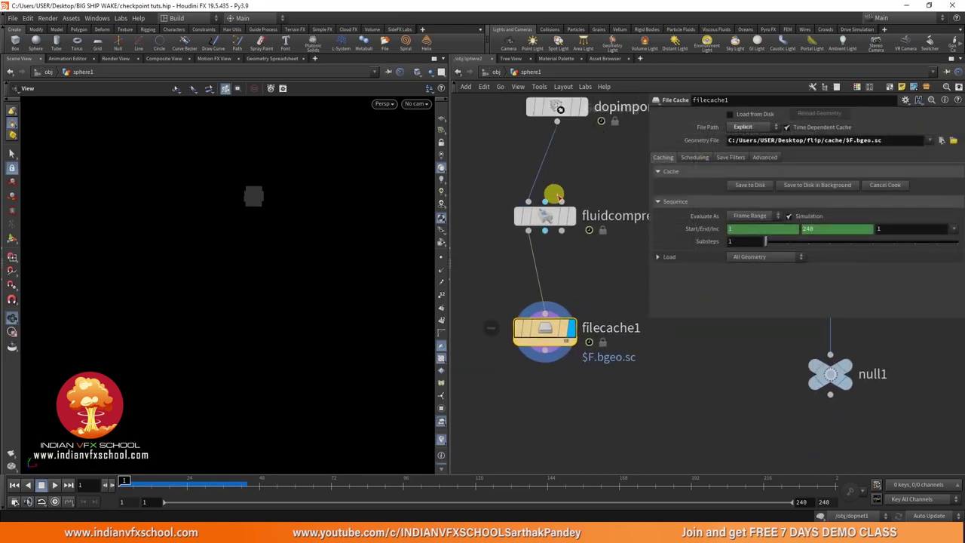
Step: Set the Point Separation of pointsfromvolume1 to 0.025
scroll(520, 203, "down", 2)
scroll(588, 249, "up", 2)
left_click(585, 249)
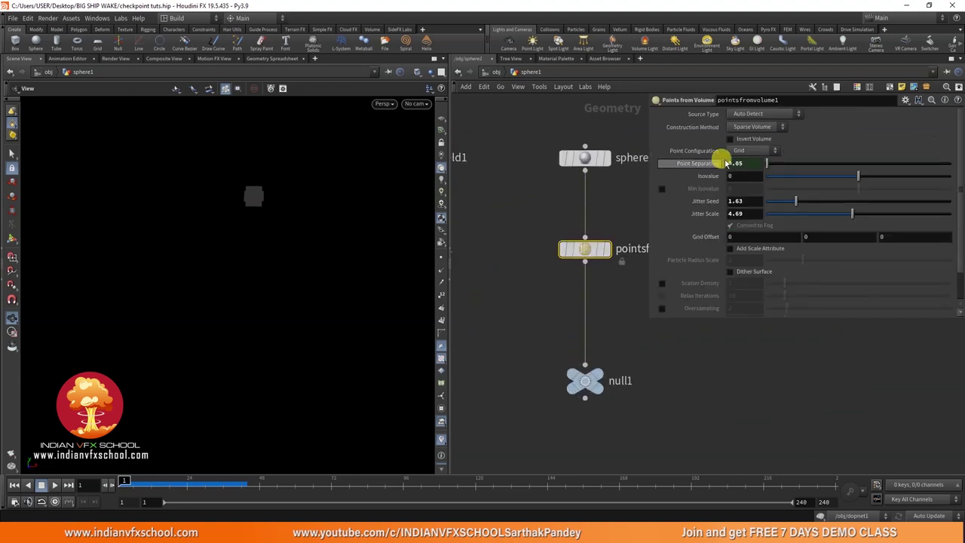
type("5")
key("Return")
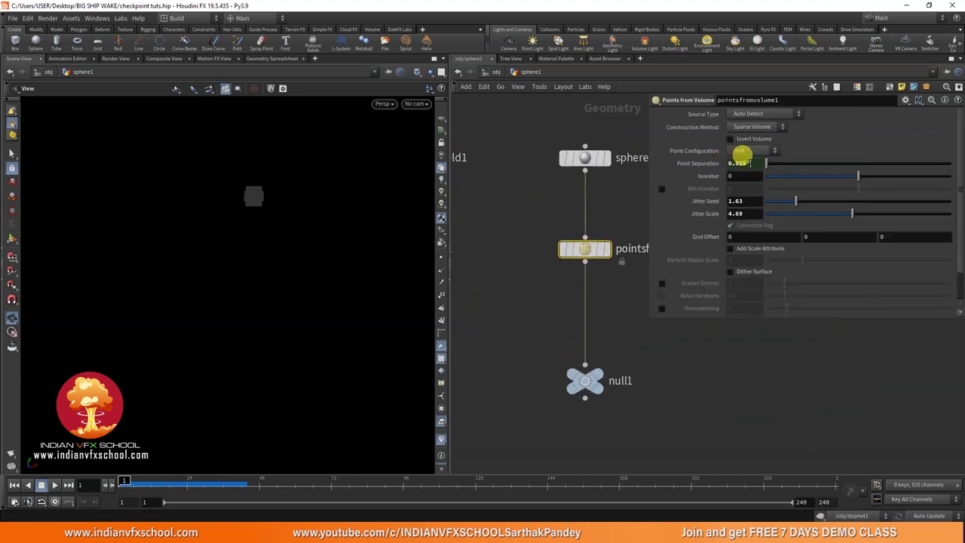
Step: Go up to object level and set dopnet1's Cache Memory to 50 MB
scroll(588, 249, "down", 2)
scroll(490, 174, "up", 2)
left_click(495, 71)
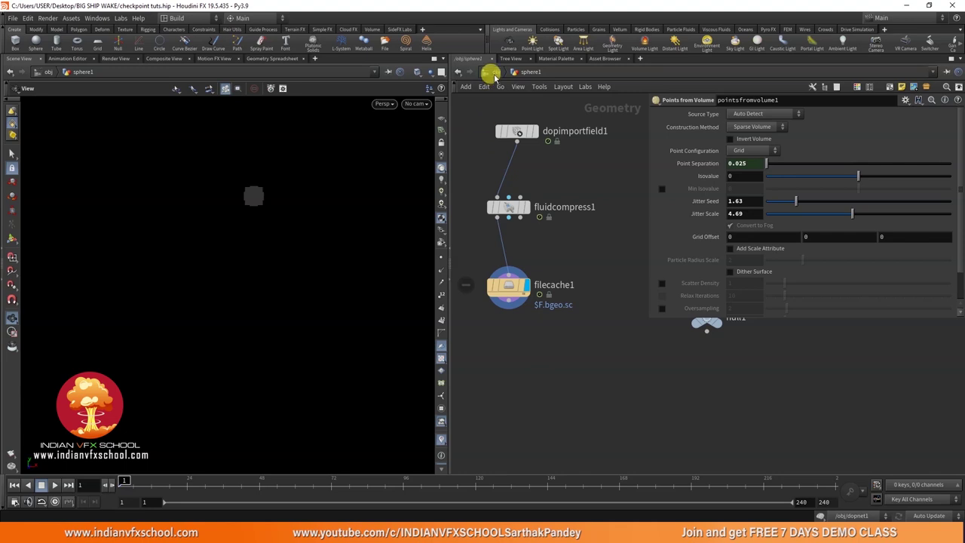
left_click(518, 292)
double_click(742, 164)
type("50")
key("Return")
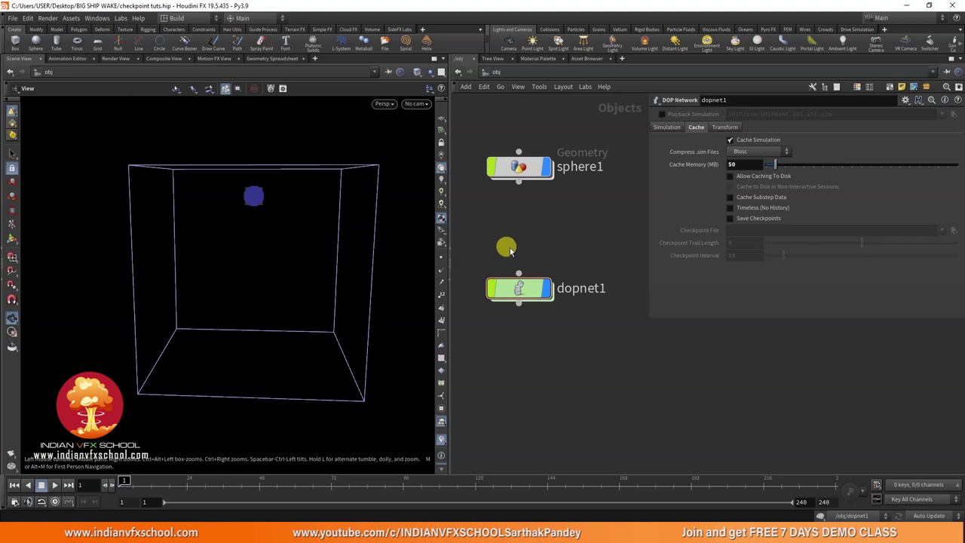
Step: Save the scene, reopen the sphere1 network and select filecache1 to show its caching parameters
key("ctrl+s")
left_click(527, 170)
double_click(527, 170)
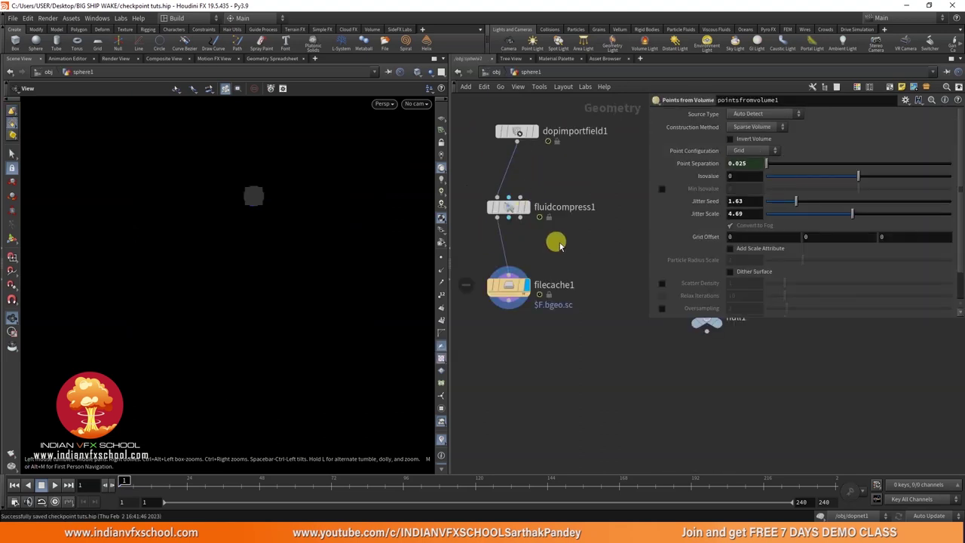
scroll(495, 241, "up", 2)
left_click(519, 274)
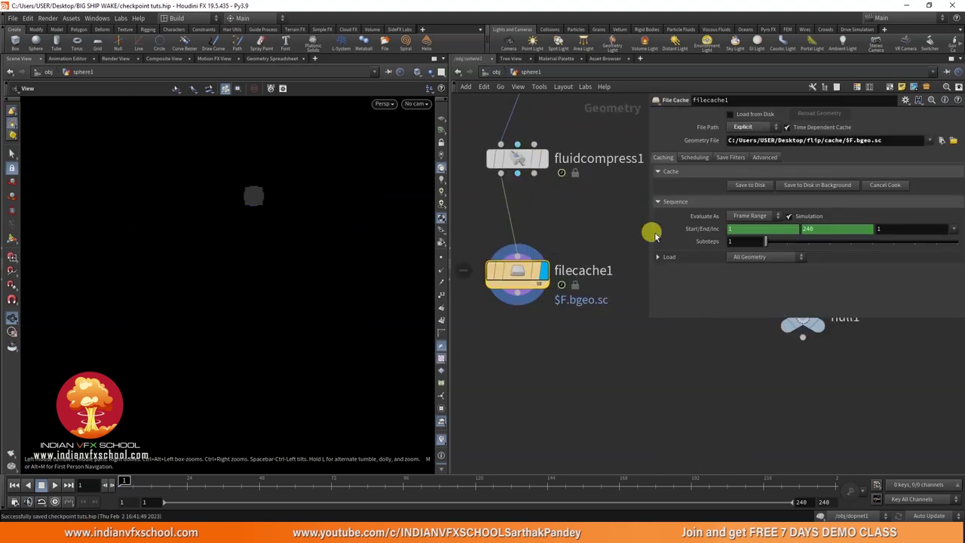
Step: Start saving filecache1 to disk for frames 1 to 240 and open the flip/cache folder in File Explorer
left_click(745, 184)
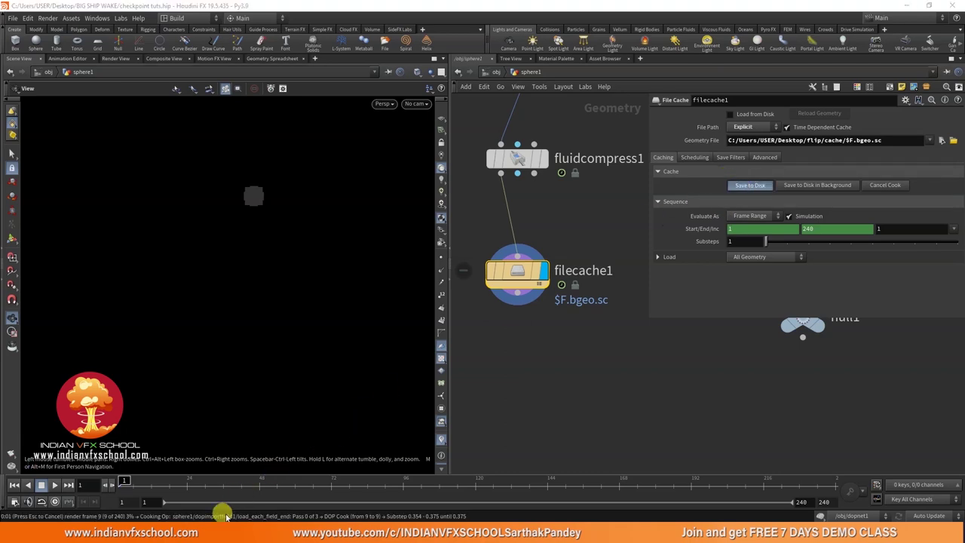
left_click(220, 511)
left_click(153, 70)
double_click(153, 67)
left_click_drag(295, 7, 549, 47)
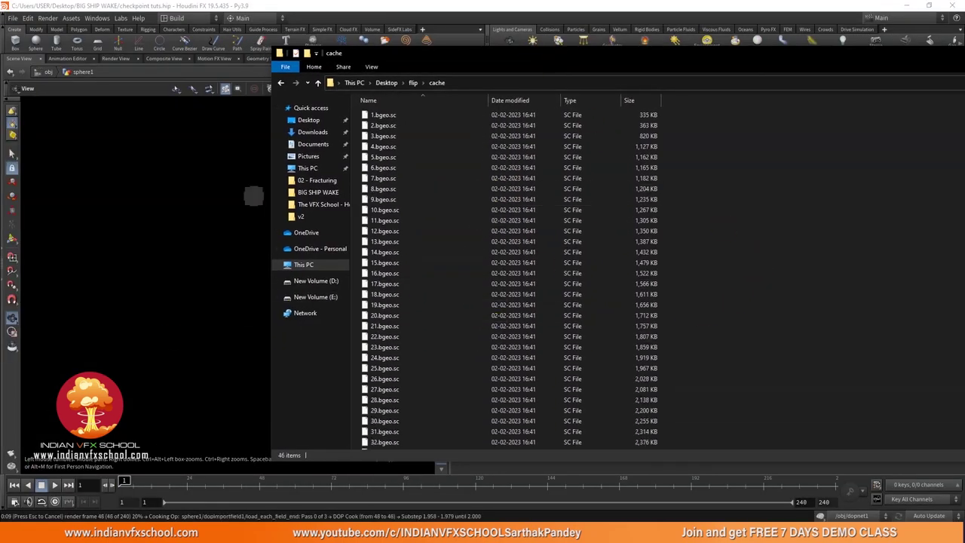
Step: Interrupt the caching, dismiss the console, check the last cached frames in the folder and switch back to Houdini
left_click(612, 197)
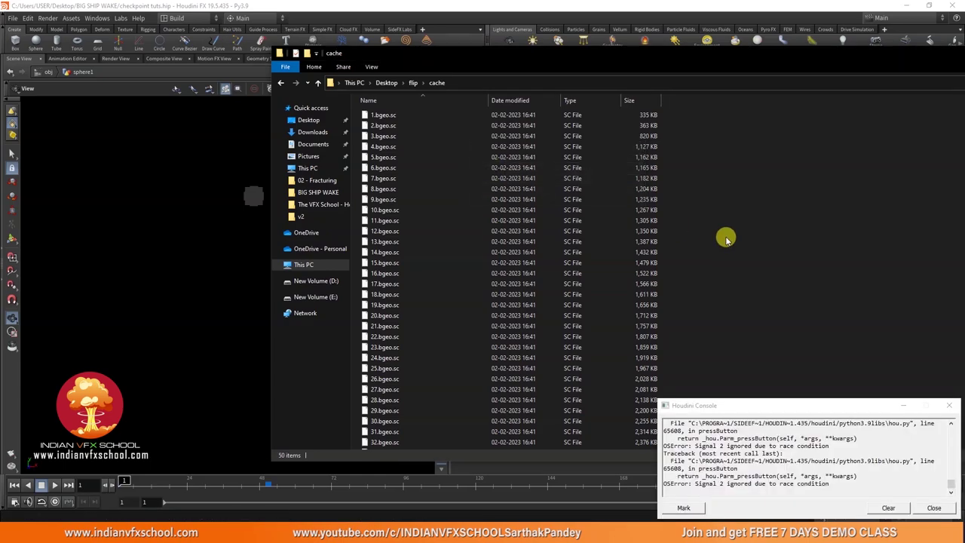
scroll(731, 243, "down", 6)
left_click(934, 507)
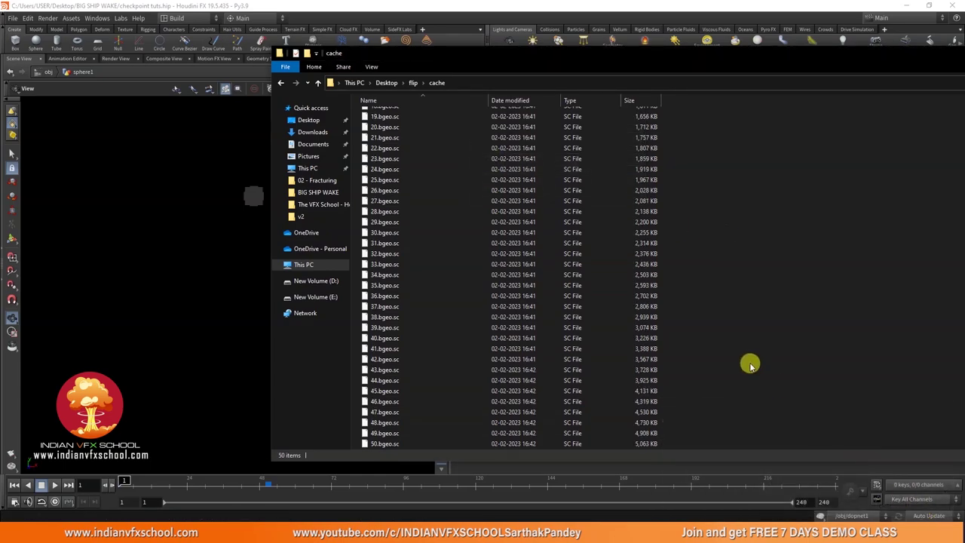
left_click_drag(575, 62, 464, 87)
left_click(377, 532)
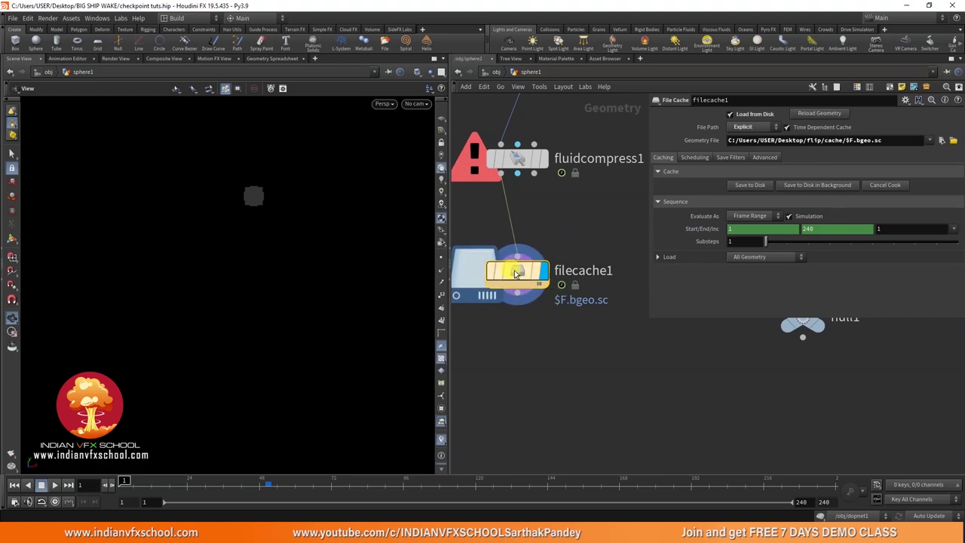
Step: Permanently delete all cached .bgeo.sc files from the flip/cache folder and minimise the folder window
left_click(953, 141)
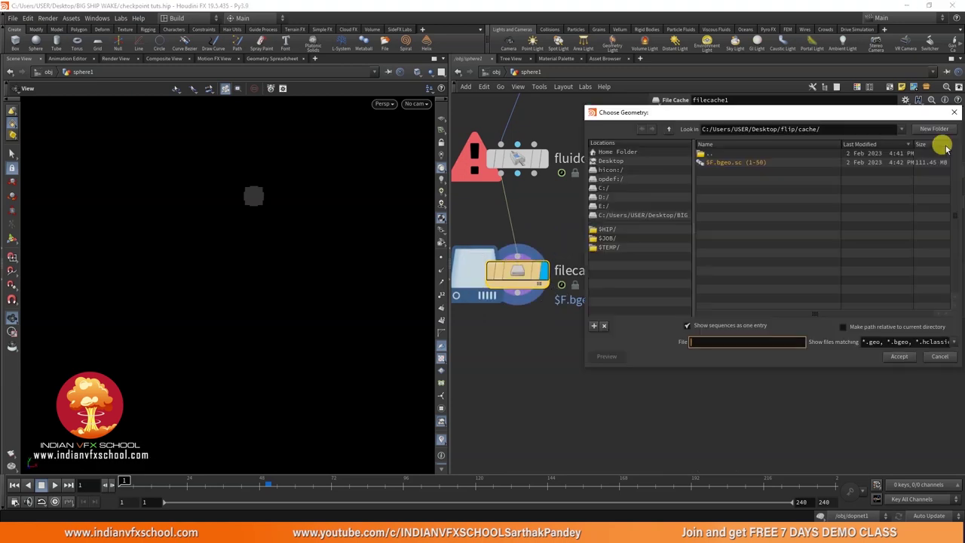
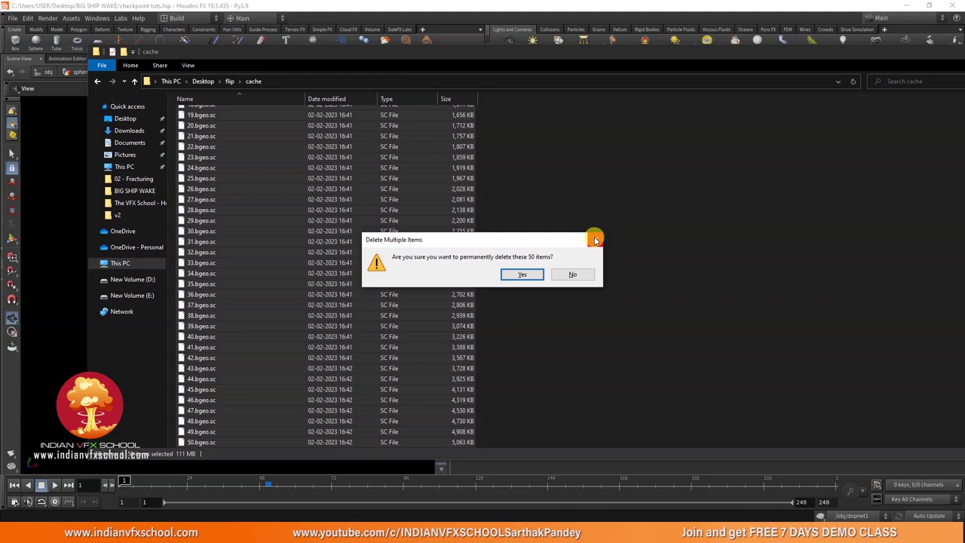
double_click(761, 54)
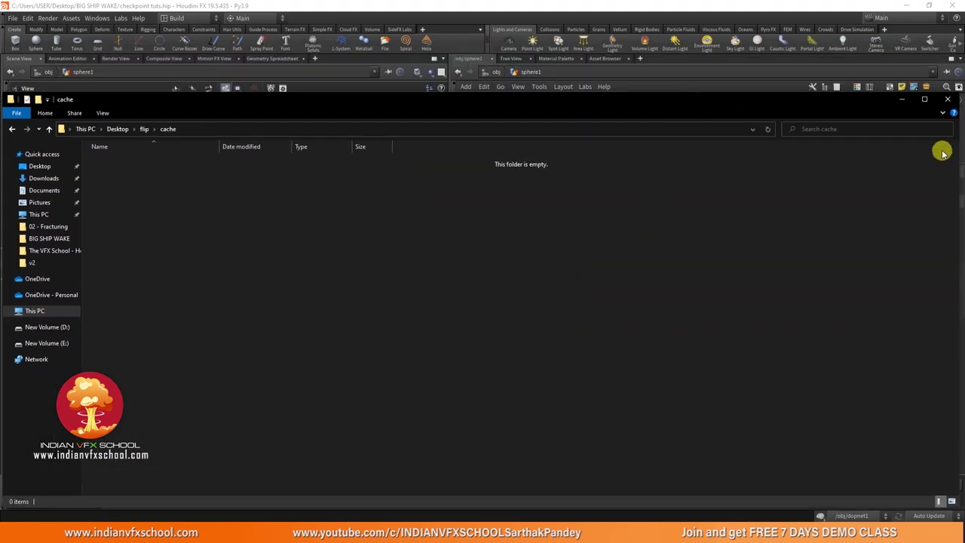
left_click(902, 99)
Step: Go up to object level, select dopnet1 and enable Save Checkpoints in its cache settings
left_click(497, 71)
left_click(519, 289)
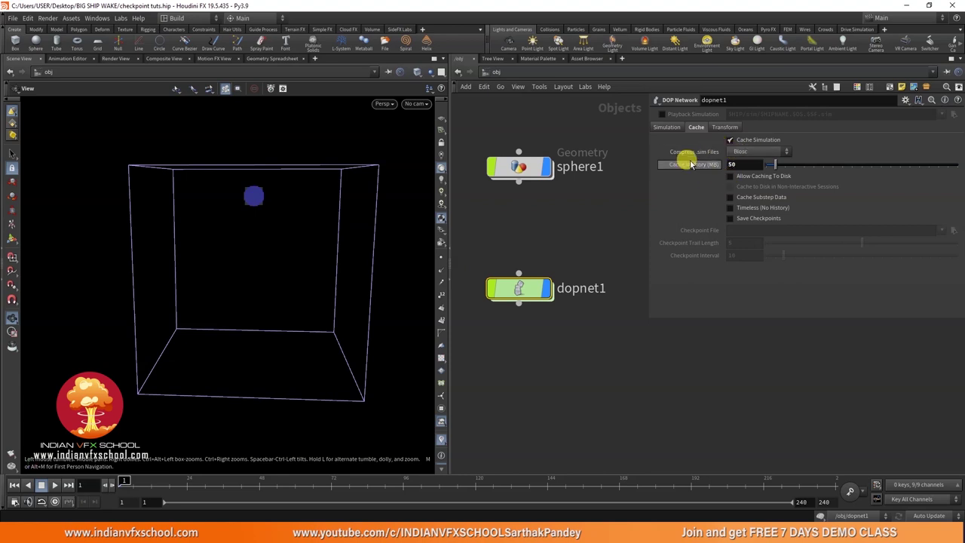
left_click(744, 220)
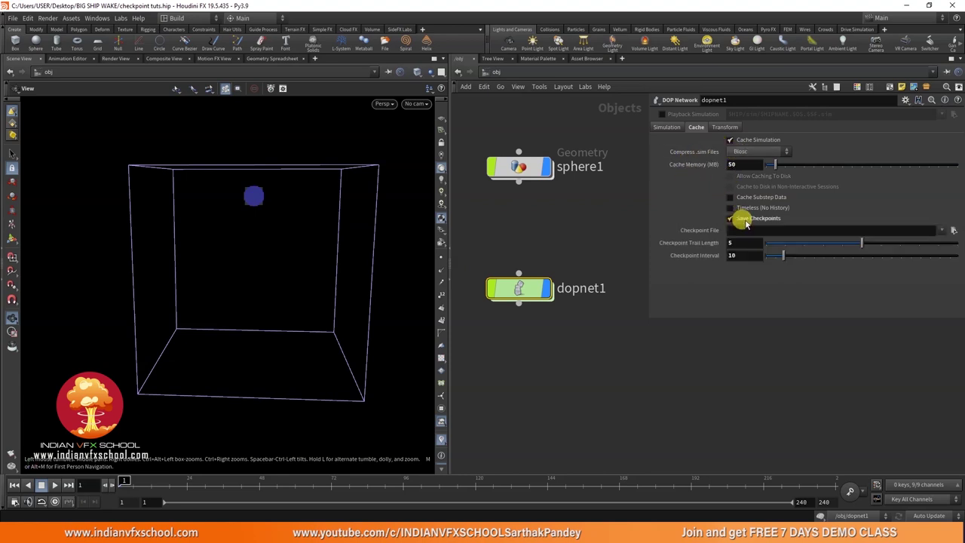
Step: Browse for the checkpoint file location and create a folder named checkpoints inside the Desktop flip folder
left_click(953, 231)
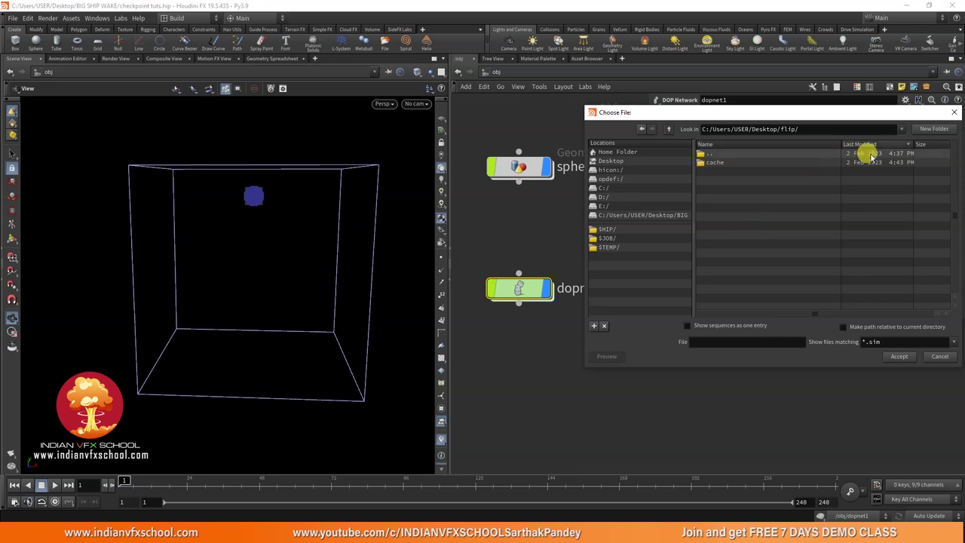
left_click(922, 129)
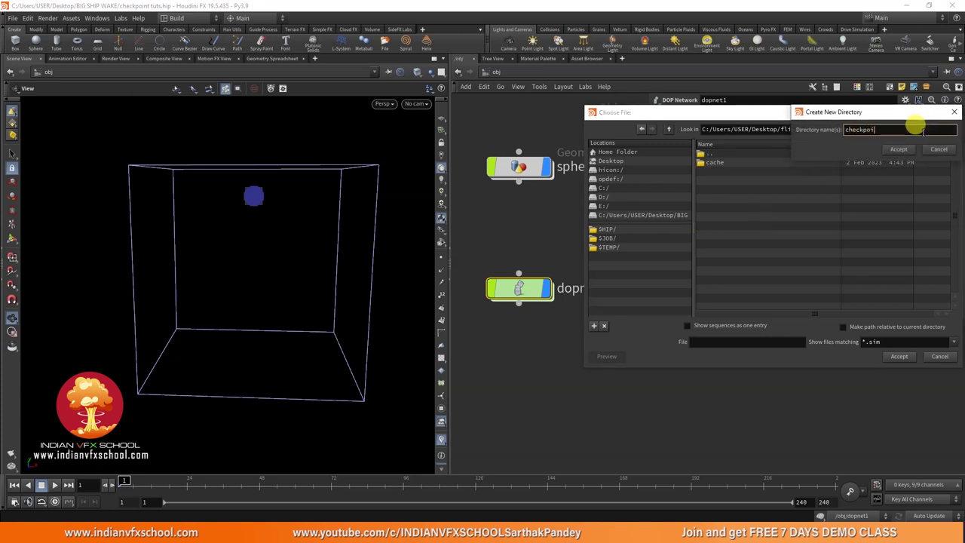
key("Return")
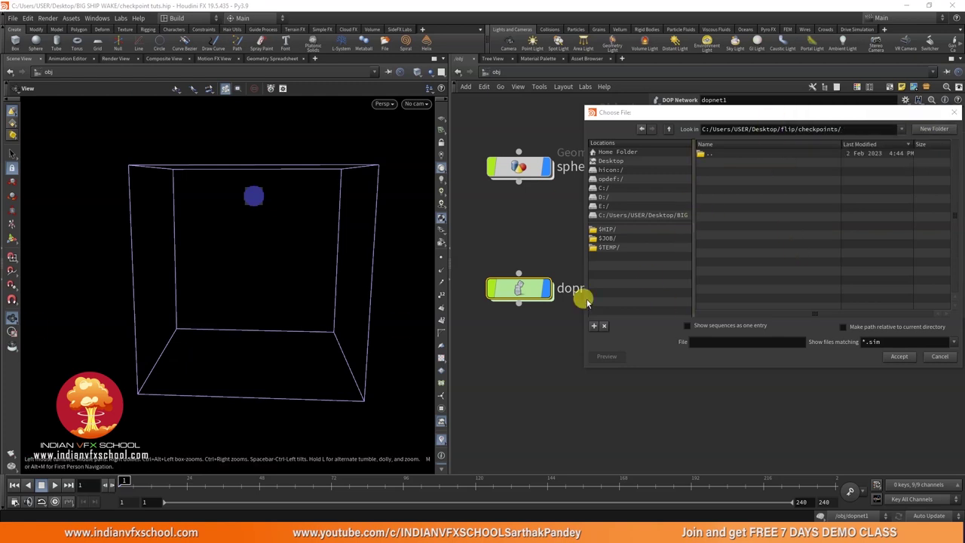
Step: Name the checkpoint file checkpoint_$SF.sim in the checkpoints folder and accept it
left_click_drag(695, 113, 568, 133)
left_click(588, 360)
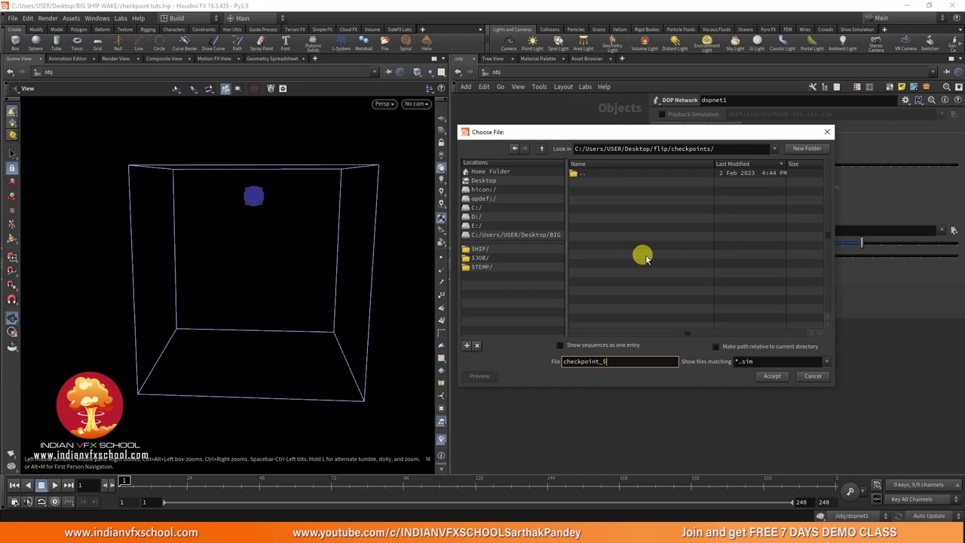
type("F")
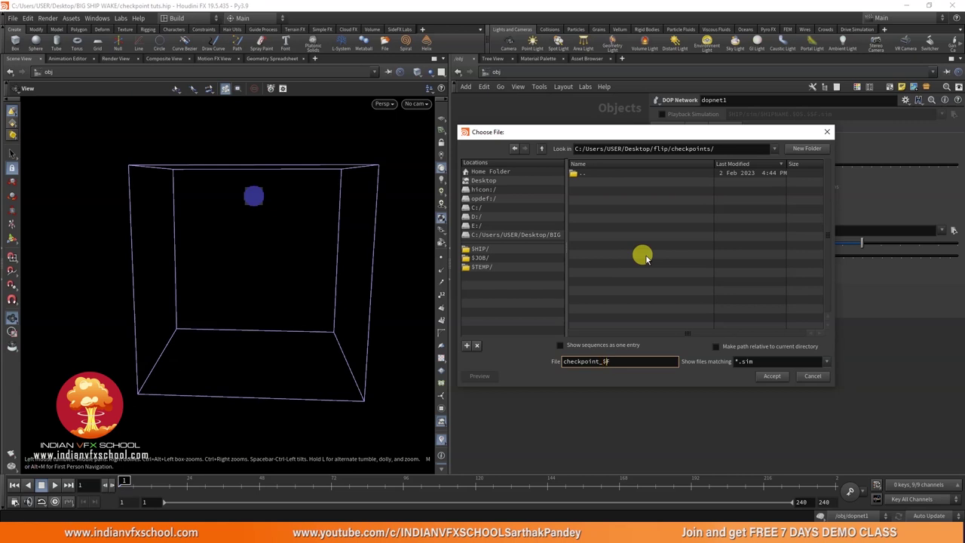
double_click(611, 362)
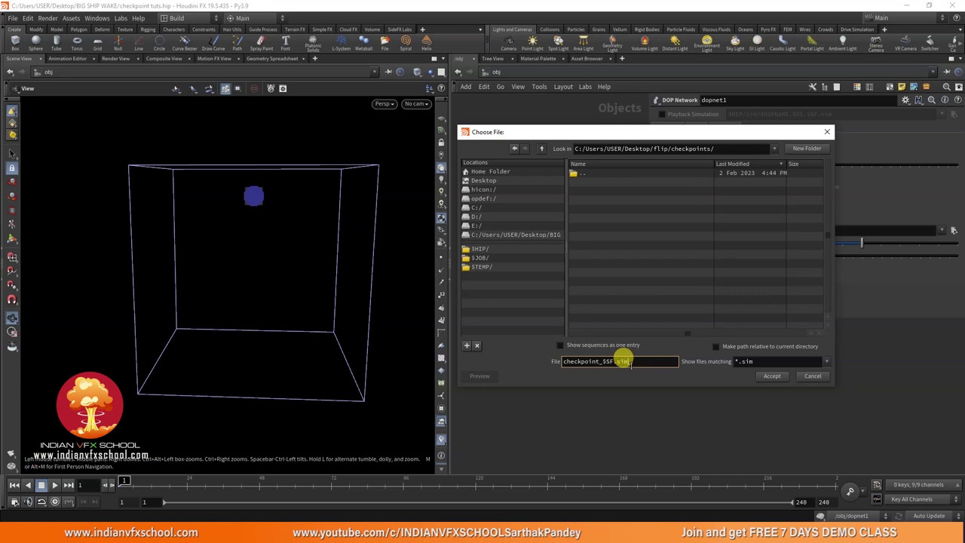
key("Return")
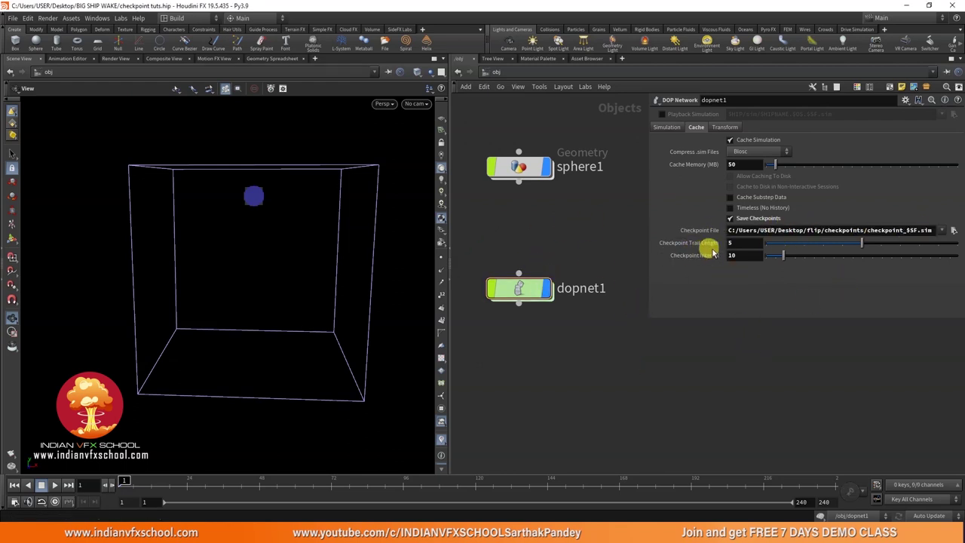
Step: Save the scene with the checkpoint settings, reopen the sphere1 network and start saving filecache1 to disk
mouse_move(711, 249)
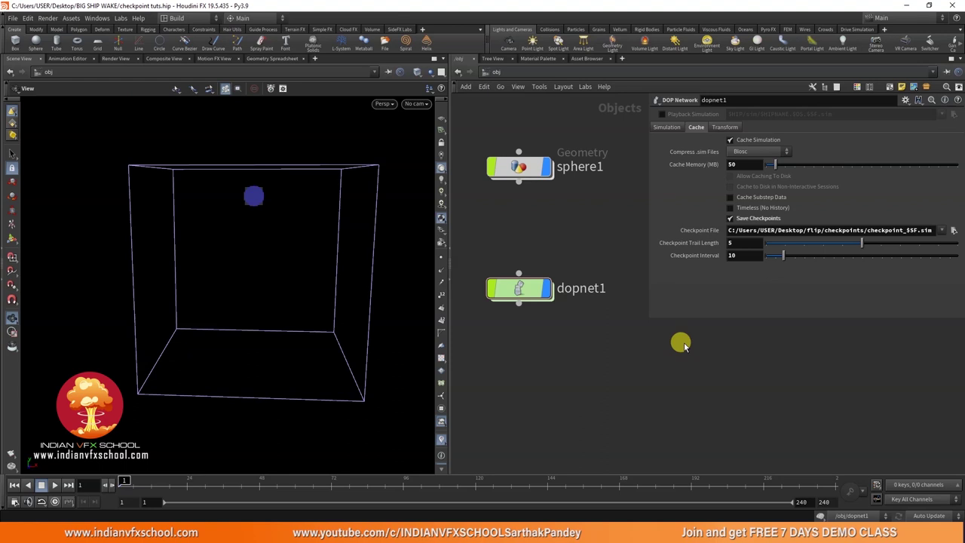
double_click(731, 243)
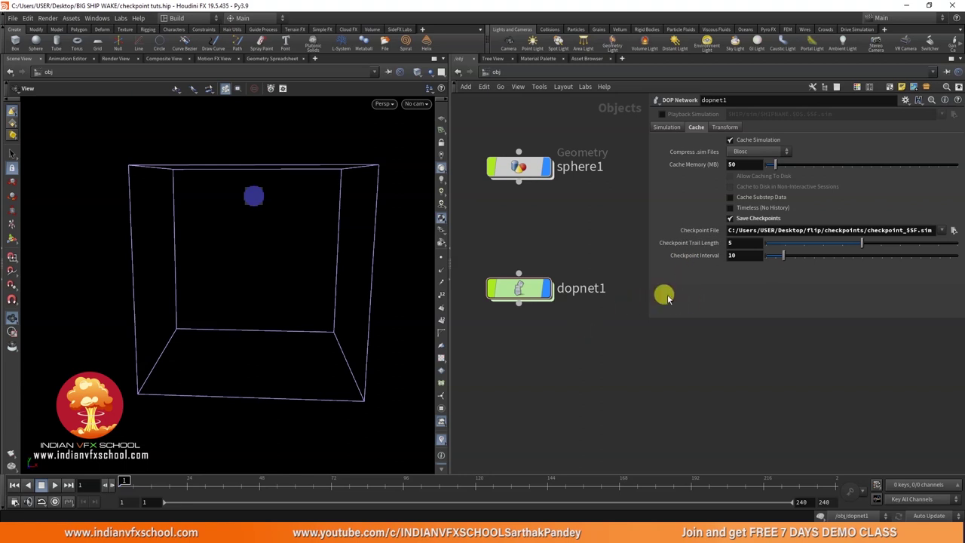
key("ctrl+s")
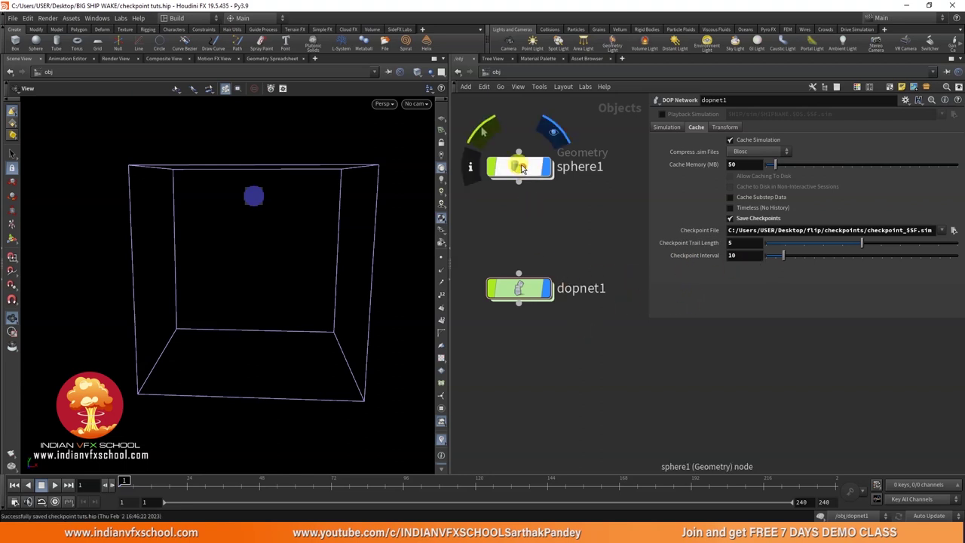
double_click(521, 167)
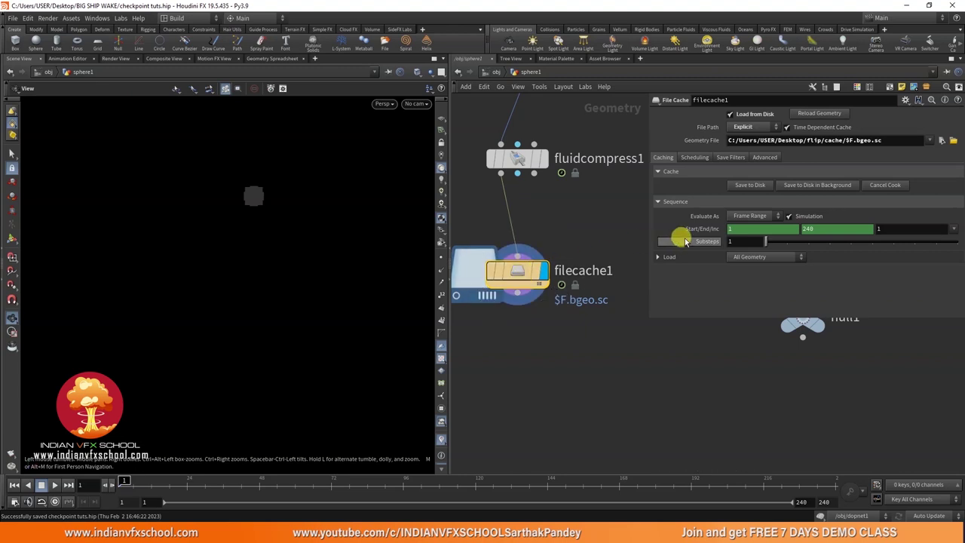
left_click(746, 184)
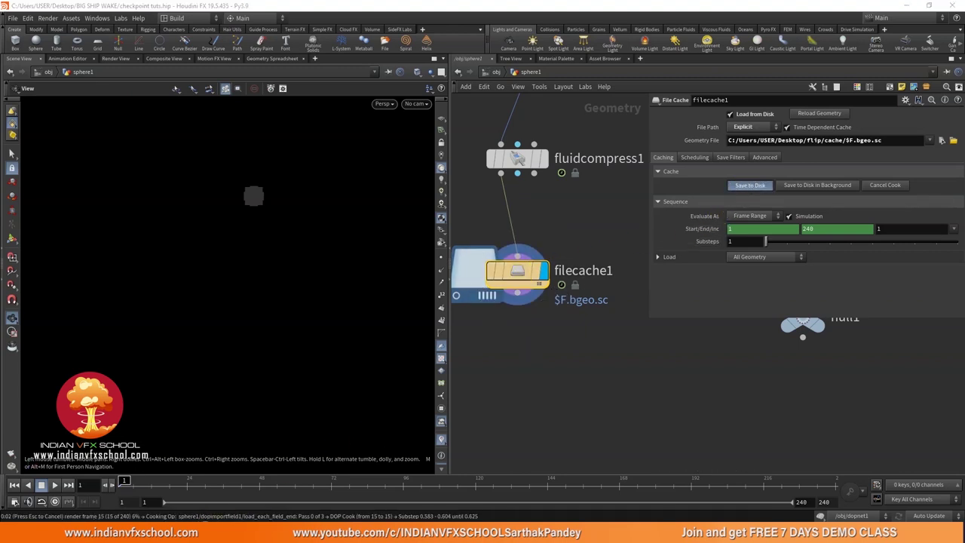
Step: Switch to File Explorer, go up to the flip folder and open its checkpoints folder during the caching
key("alt+Tab")
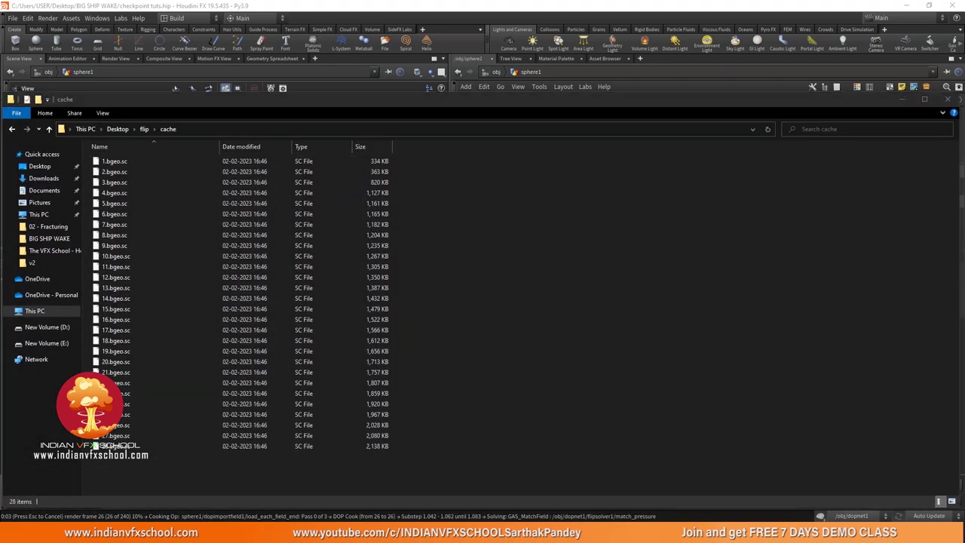
left_click_drag(720, 170, 742, 178)
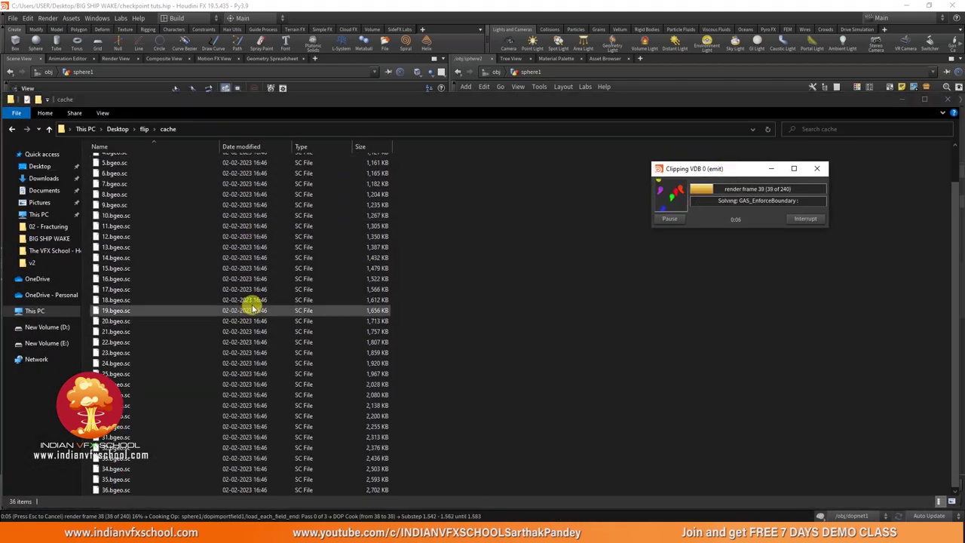
left_click(144, 129)
double_click(138, 171)
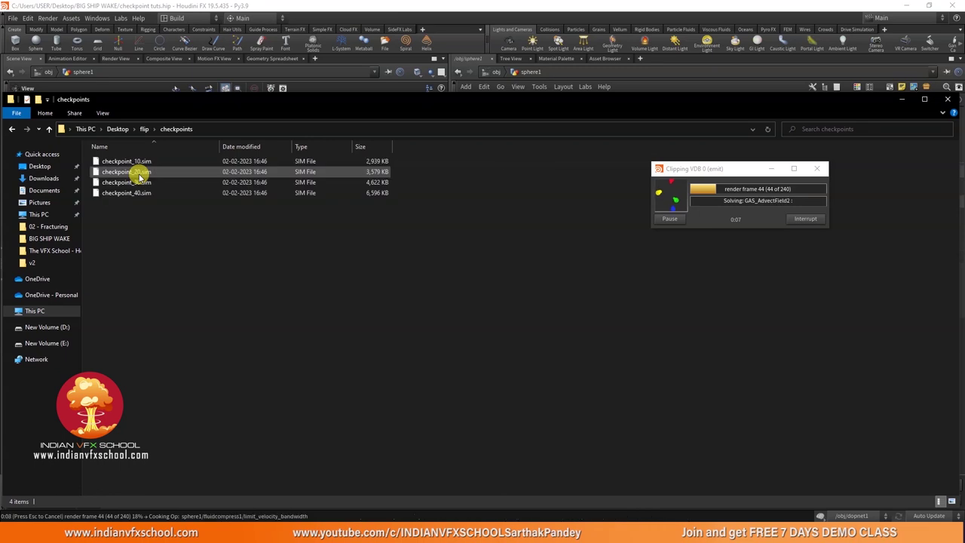
Step: Examine which checkpoint .sim files are kept and replaced in the checkpoints folder as caching progresses
left_click(157, 171)
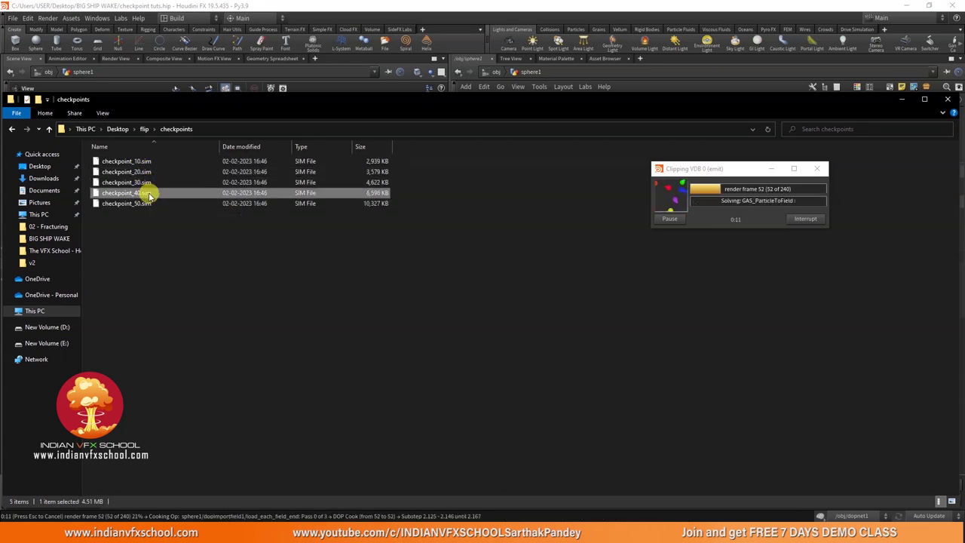
left_click(145, 205)
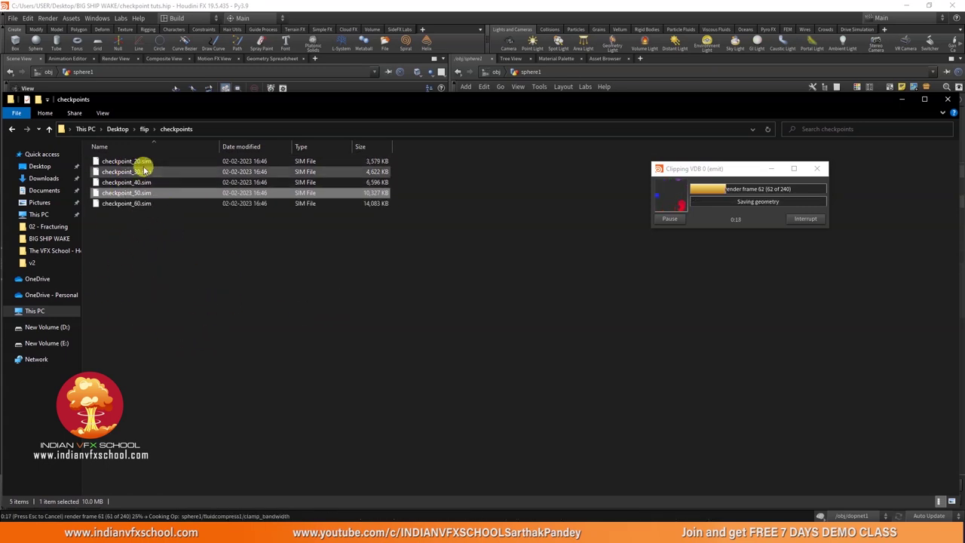
left_click(145, 162)
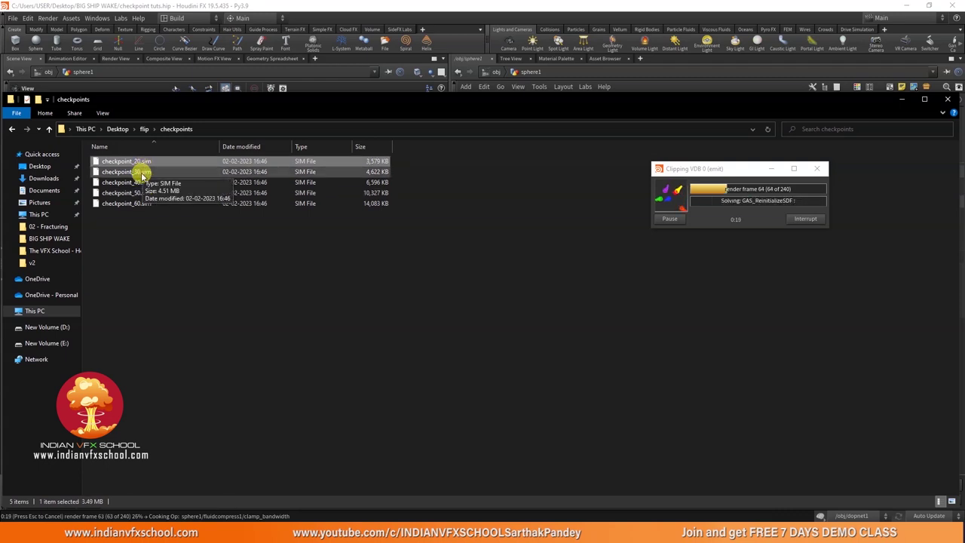
left_click(142, 172)
left_click(140, 183)
left_click(134, 204)
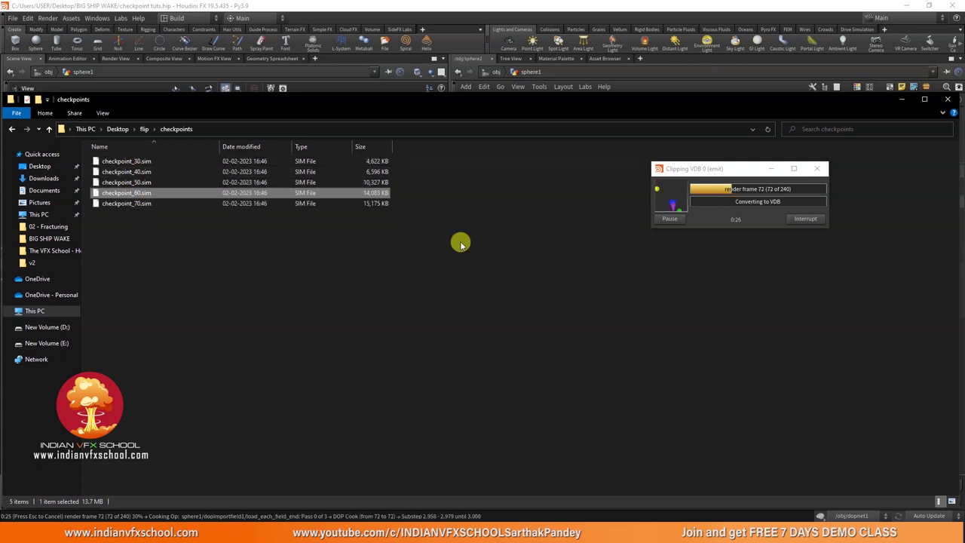
Step: Interrupt the filecache1 caching, dismiss the console and review the remaining checkpoint .sim files
left_click(805, 220)
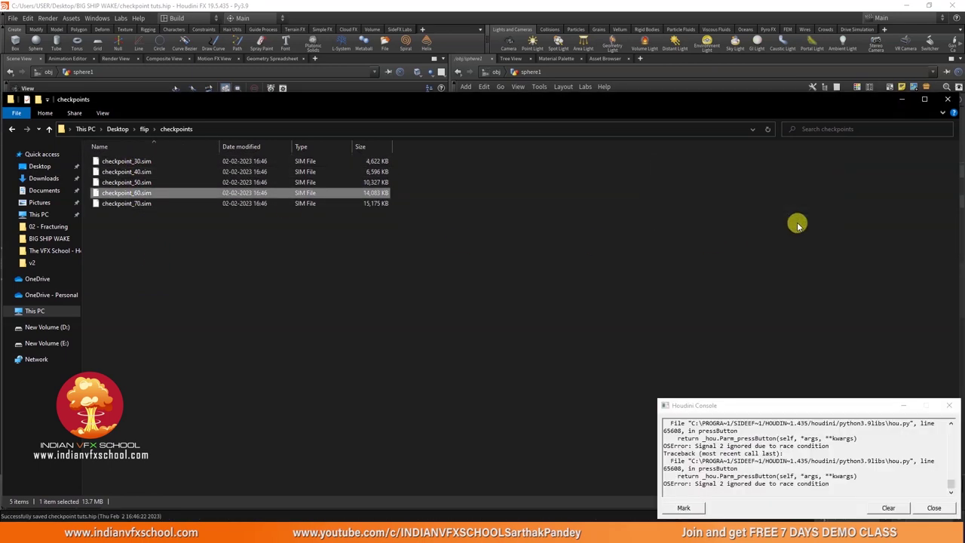
left_click(935, 508)
left_click(124, 162)
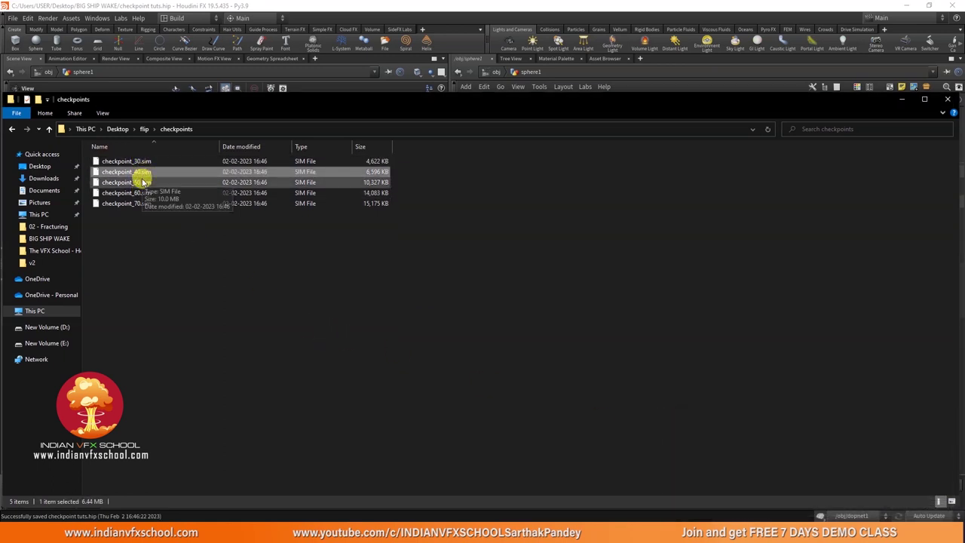
left_click(165, 260)
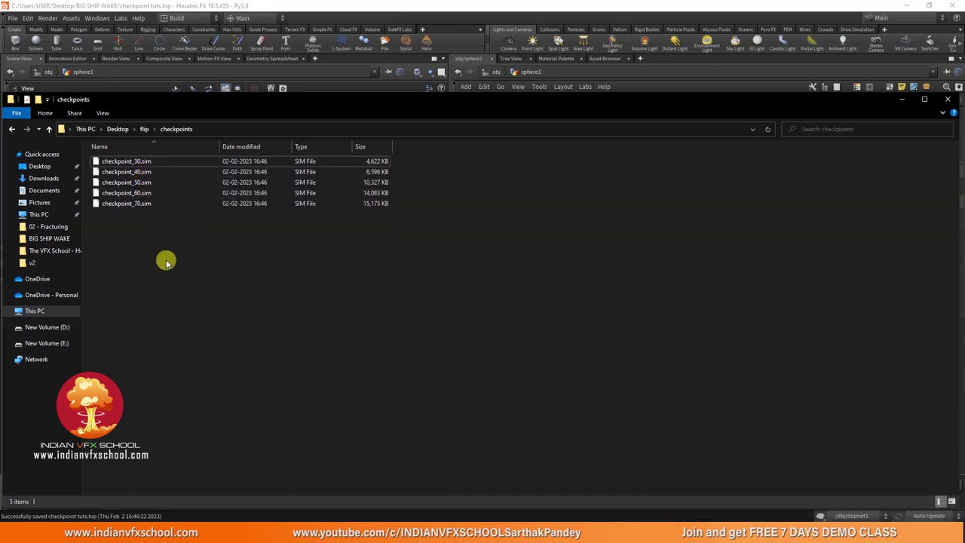
Step: Open the flip/cache folder and check the last .bgeo.sc frames written before the interruption
left_click(154, 129)
left_click(166, 280)
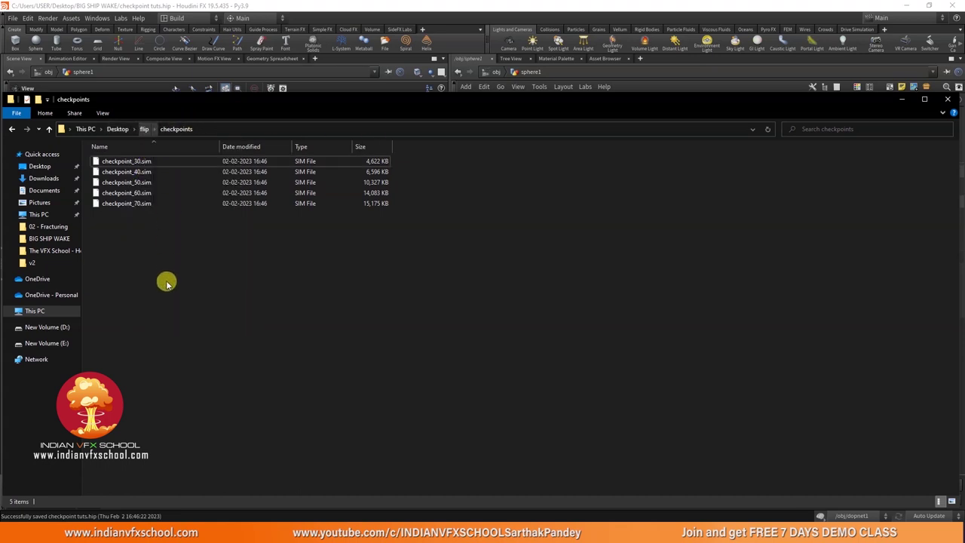
left_click(143, 129)
double_click(132, 162)
scroll(426, 331, "down", 14)
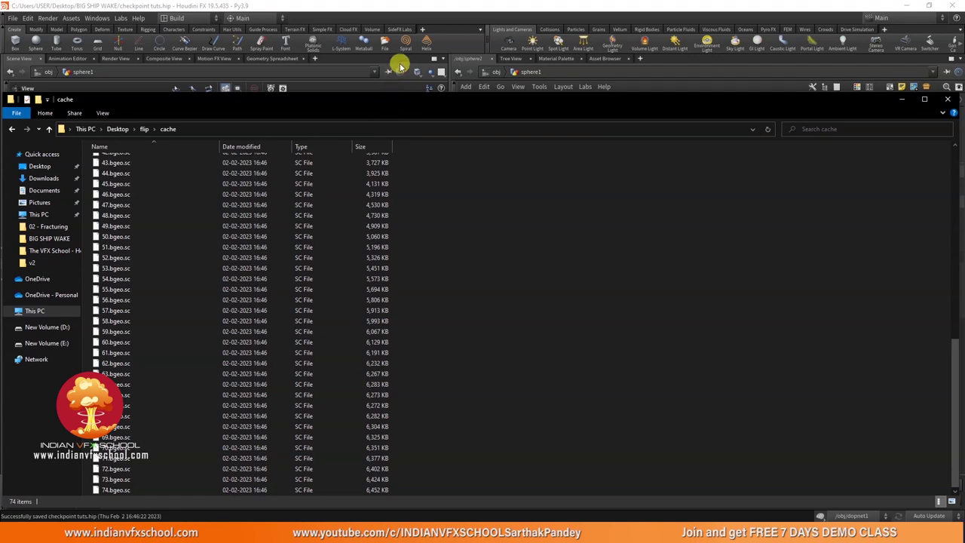
left_click_drag(373, 98, 404, 60)
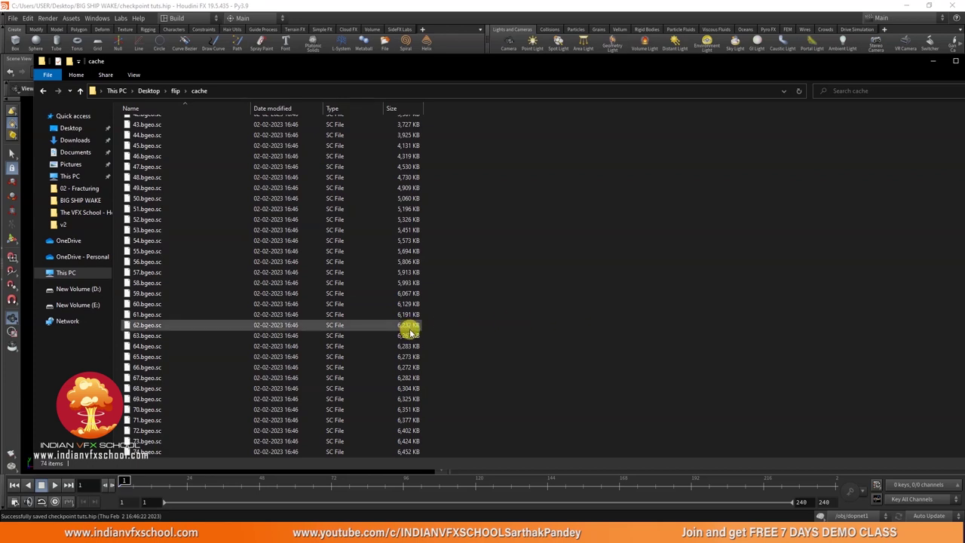
Step: Open the flip/checkpoints folder and check the number of the last saved checkpoint .sim file
left_click(178, 91)
double_click(167, 139)
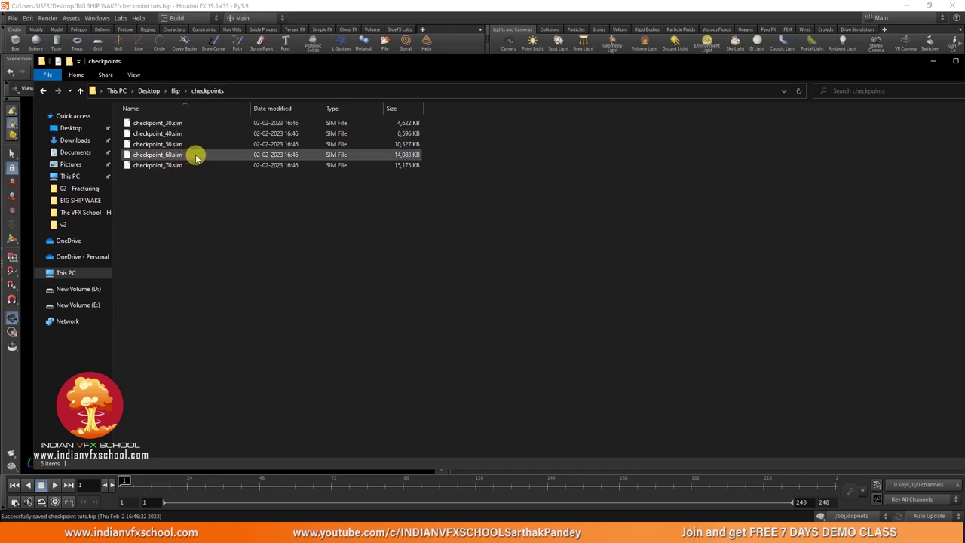
left_click(176, 91)
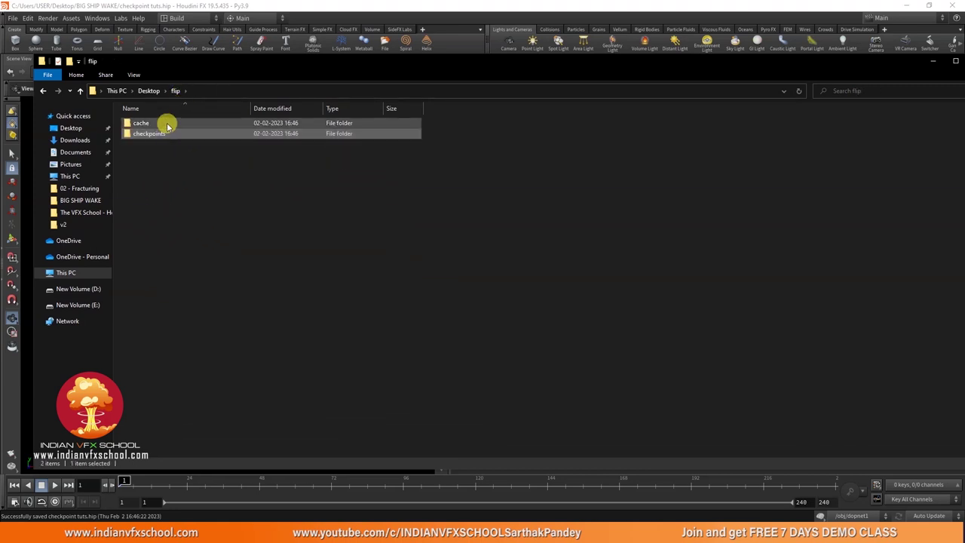
Step: Delete the frames after the last checkpoint, 71.bgeo.sc to 74.bgeo.sc, from the flip/cache folder
double_click(165, 124)
scroll(226, 264, "down", 8)
scroll(156, 441, "down", 6)
left_click(150, 451)
left_click(155, 426, "shift")
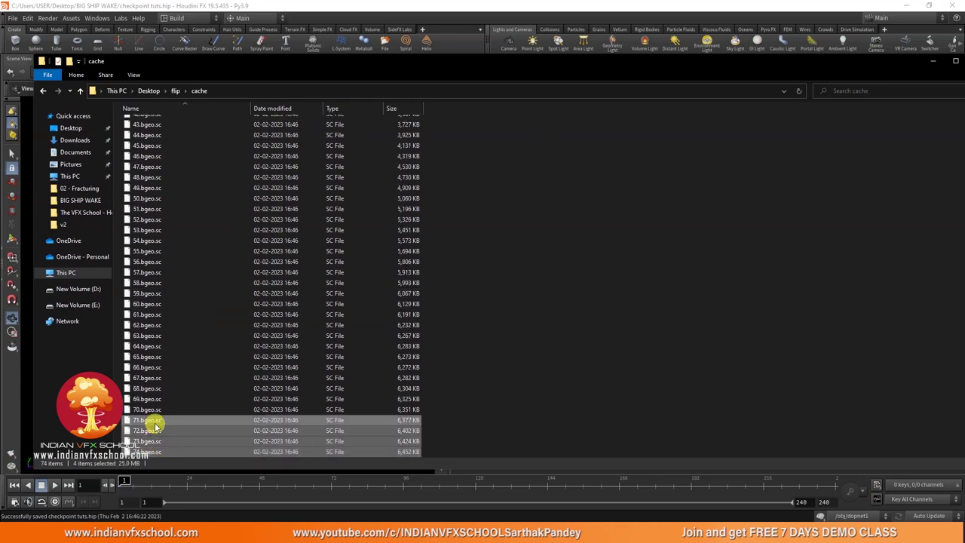
key("Delete")
Step: Compare the last checkpoint .sim file in the checkpoints folder with the last remaining .bgeo.sc frame in the cache folder
left_click(174, 91)
left_click(165, 134)
double_click(171, 136)
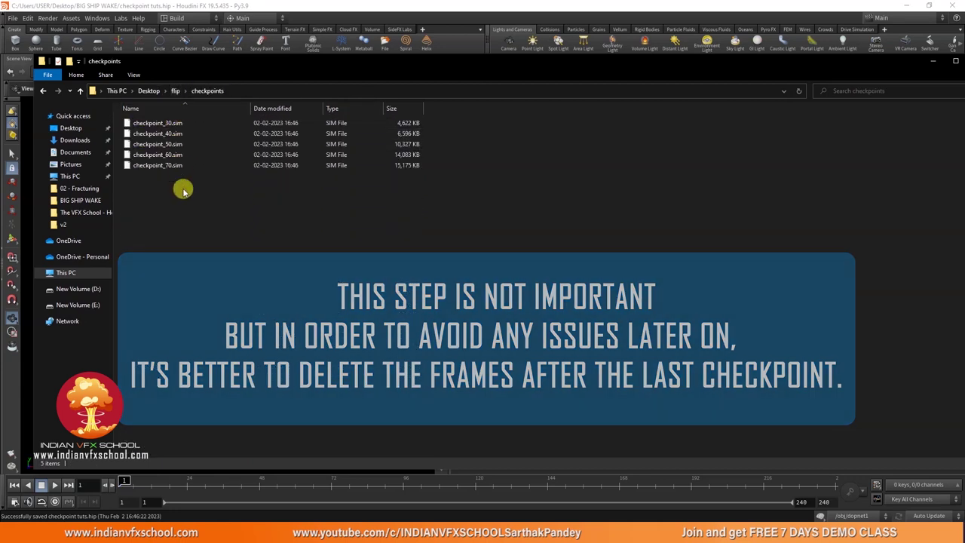
left_click(174, 90)
left_click(155, 135)
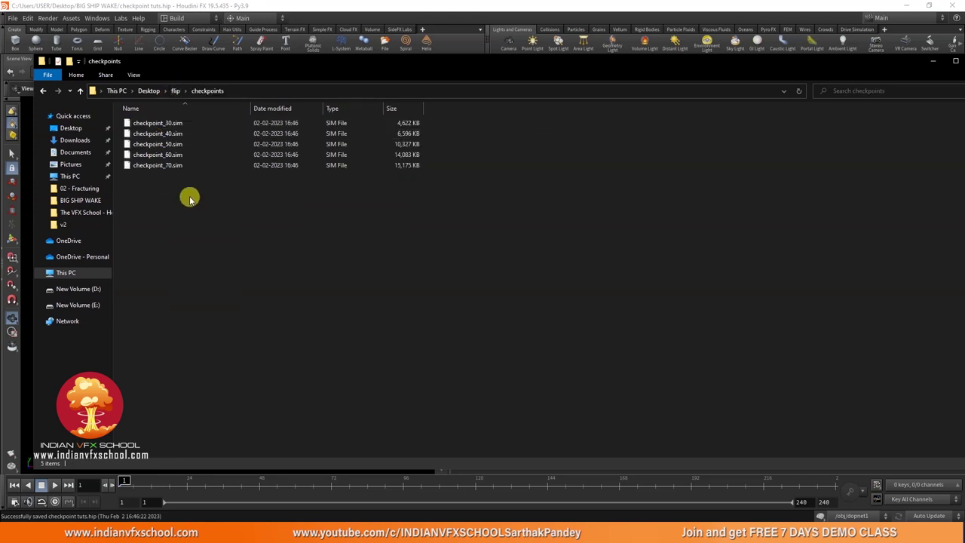
left_click(175, 90)
double_click(155, 123)
scroll(265, 302, "down", 12)
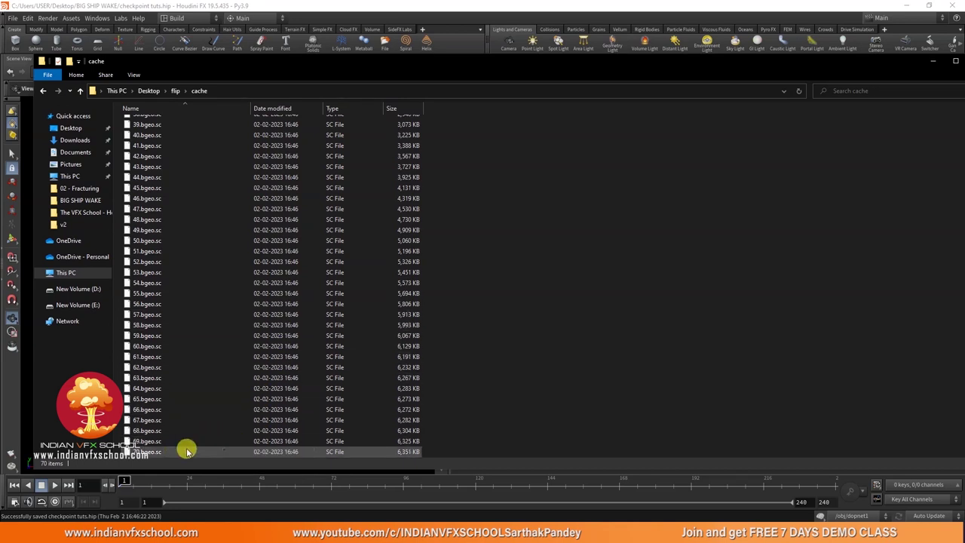
left_click(168, 92)
left_click(177, 149)
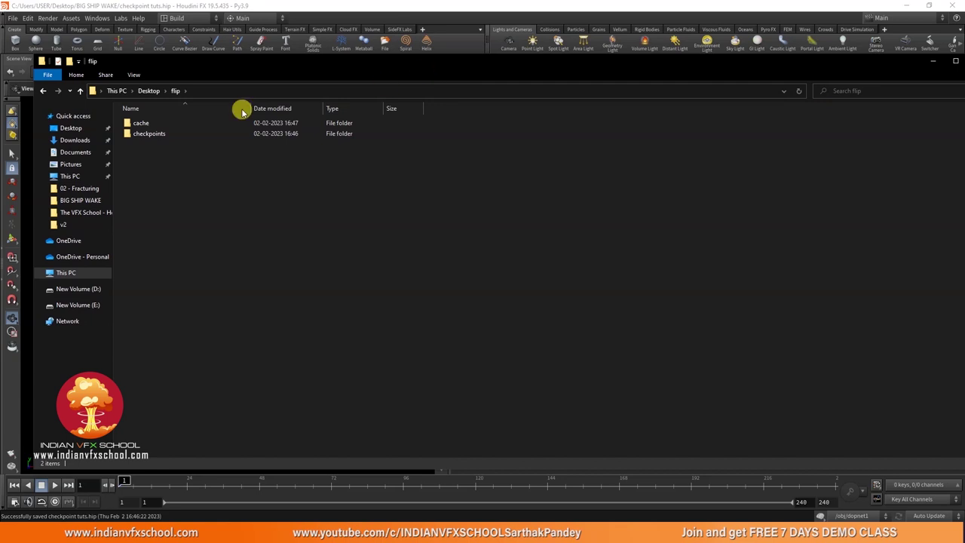
Step: Switch to Houdini, delete the channels on filecache1's Start/End/Inc range and set the start frame to 71
key("alt+Tab")
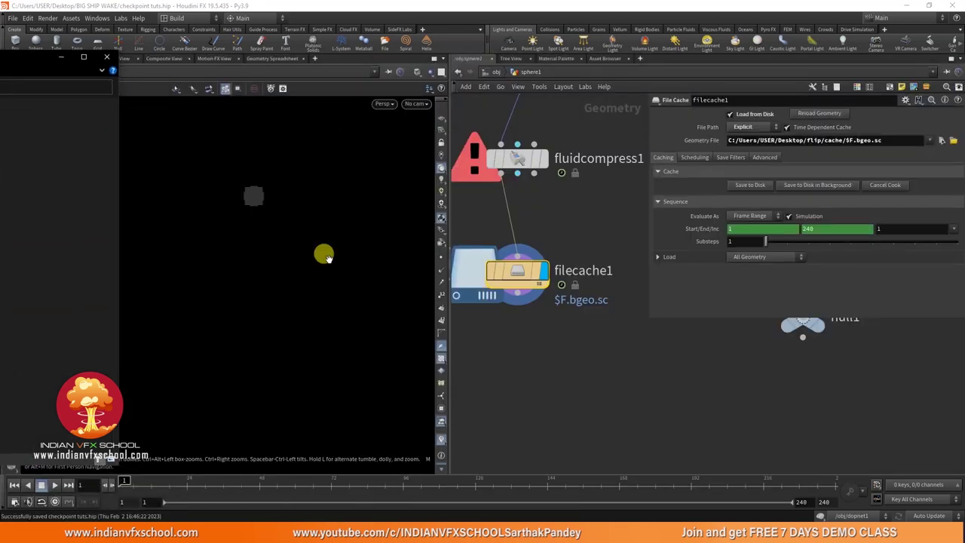
middle_click_drag(553, 211, 559, 238)
scroll(550, 237, "down", 2)
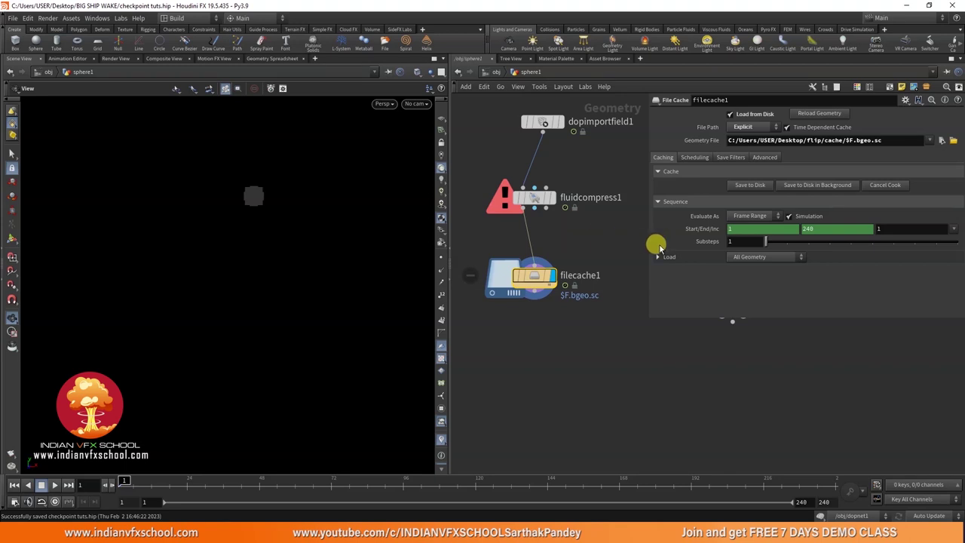
right_click(703, 230)
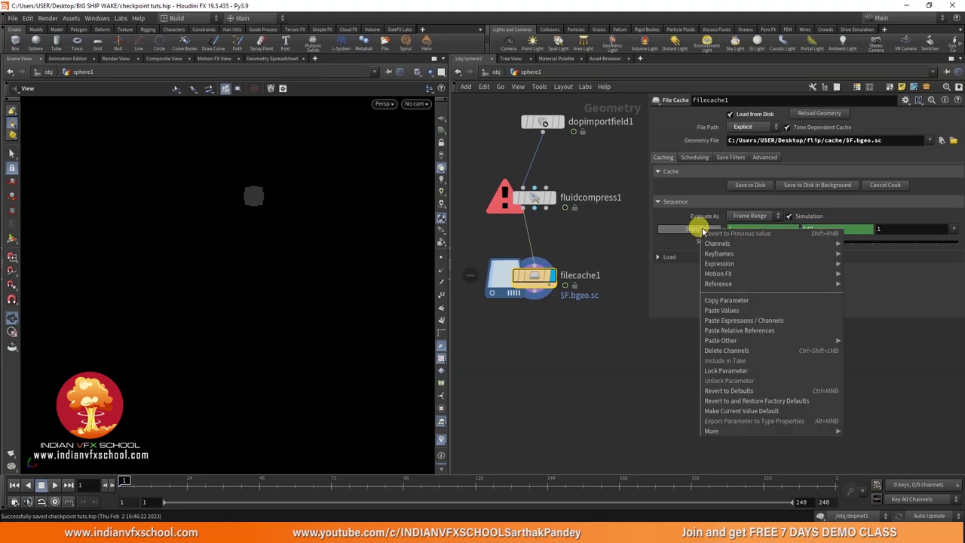
left_click(726, 352)
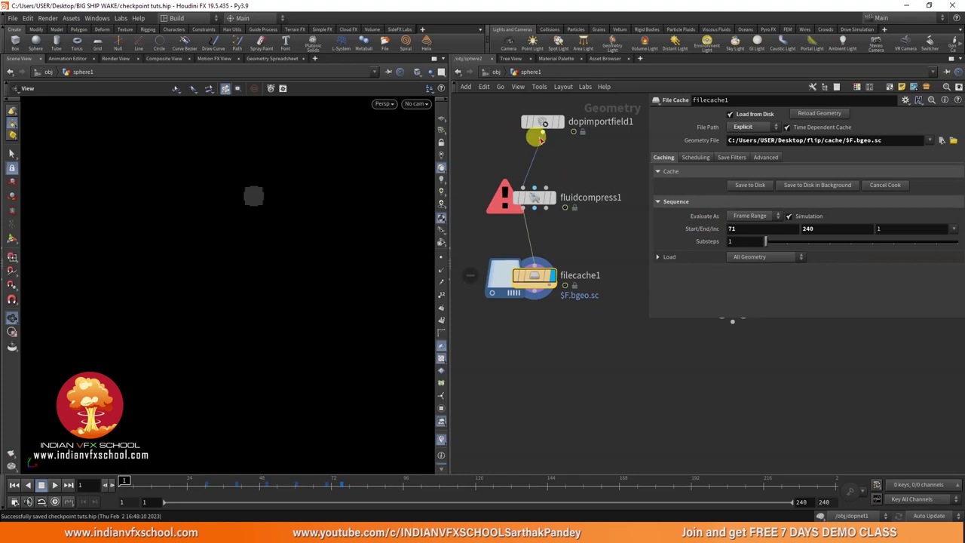
Step: Reset the dopnet1 simulation, then go back inside sphere1 and save filecache1 to disk
left_click(501, 71)
left_click(522, 287)
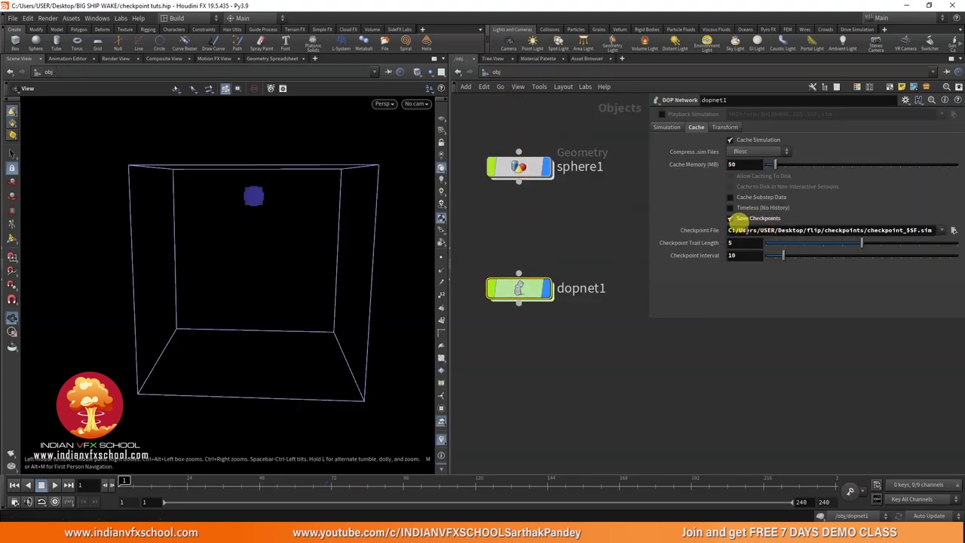
left_click(658, 129)
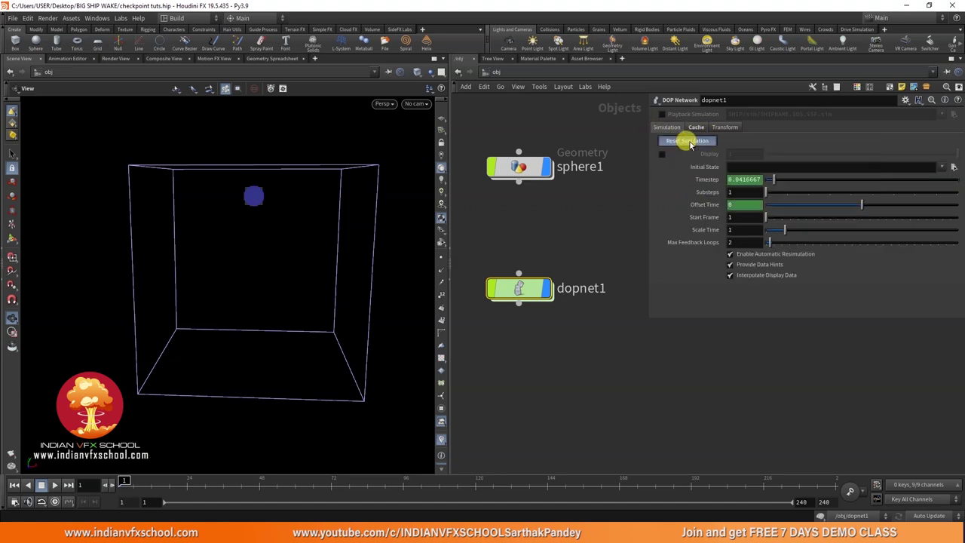
double_click(519, 167)
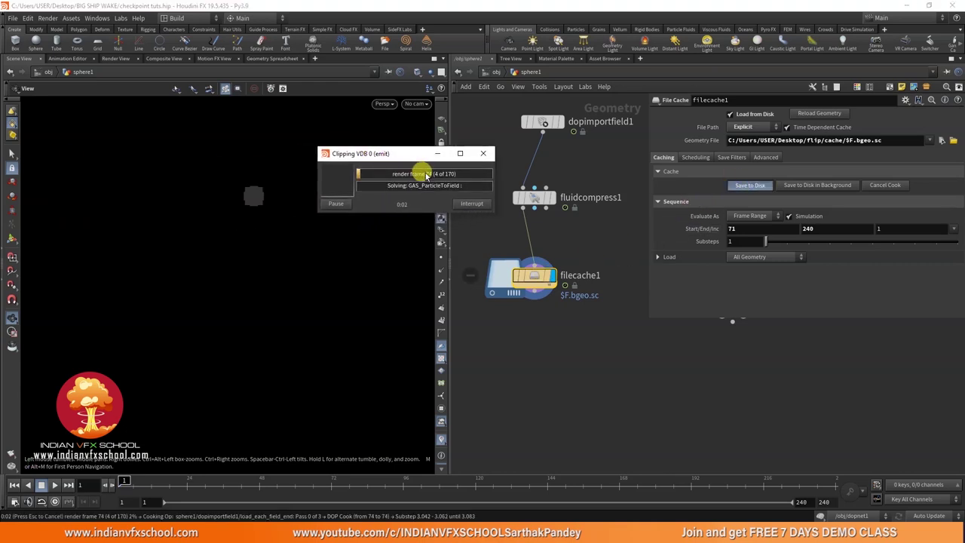
Step: Switch to File Explorer during the caching and check the new frames in the cache folder and the .sim files in checkpoints
key("super+e")
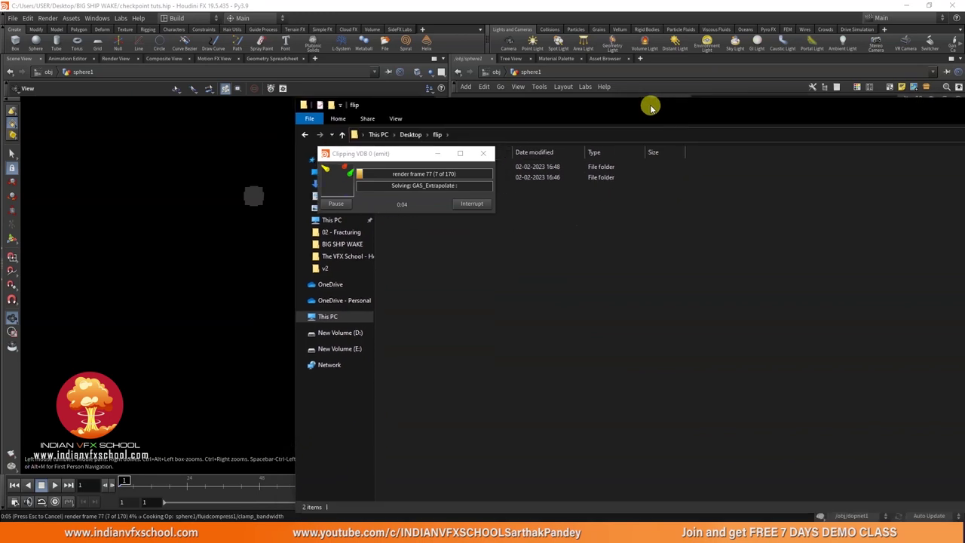
left_click_drag(368, 156, 147, 136)
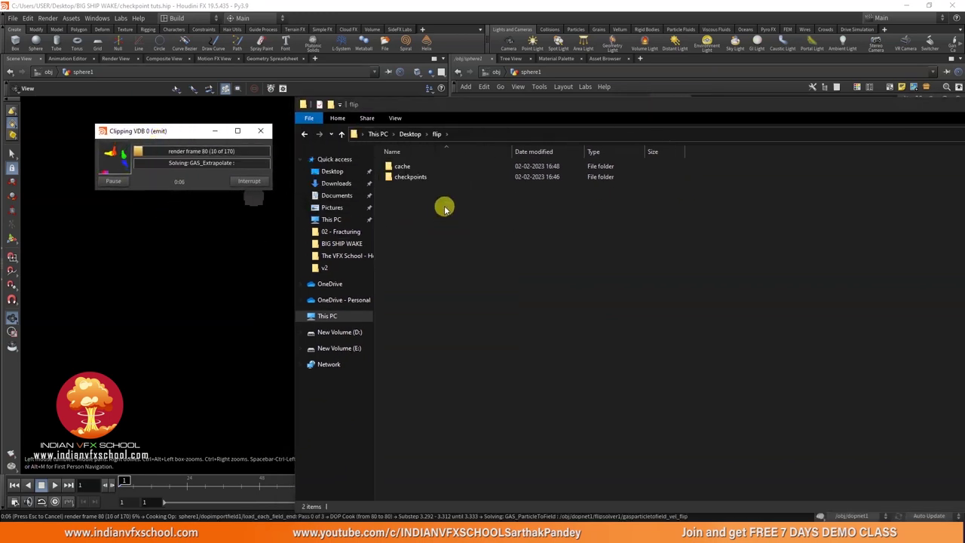
left_click(422, 178)
double_click(424, 167)
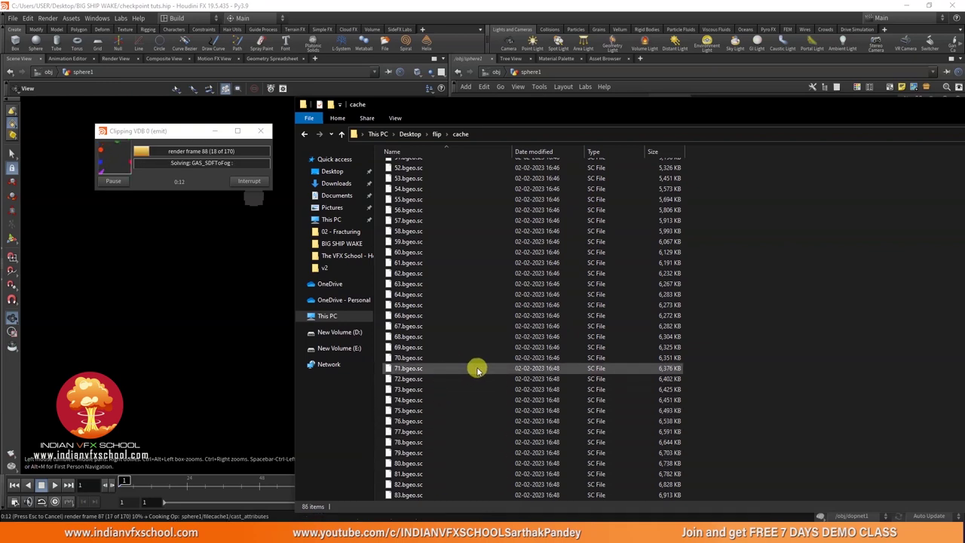
left_click(436, 133)
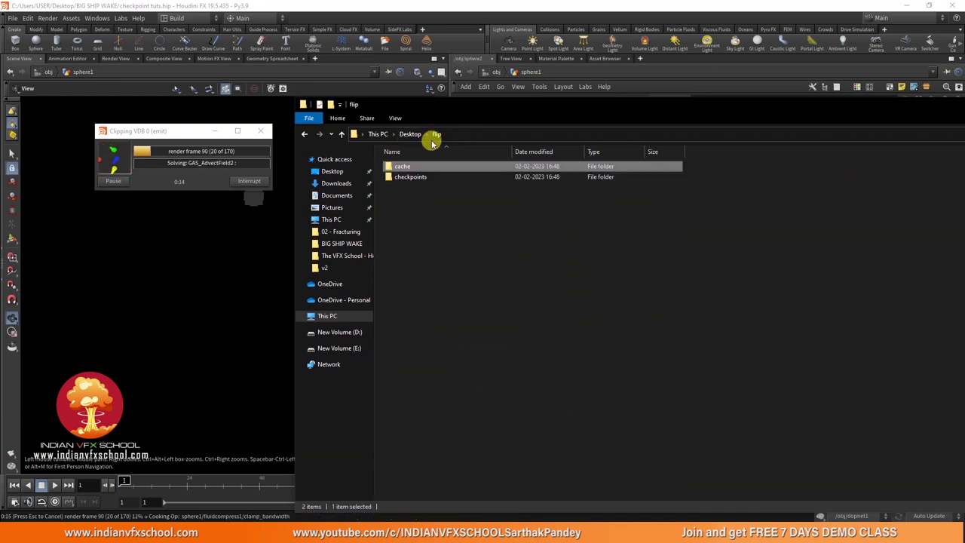
double_click(418, 177)
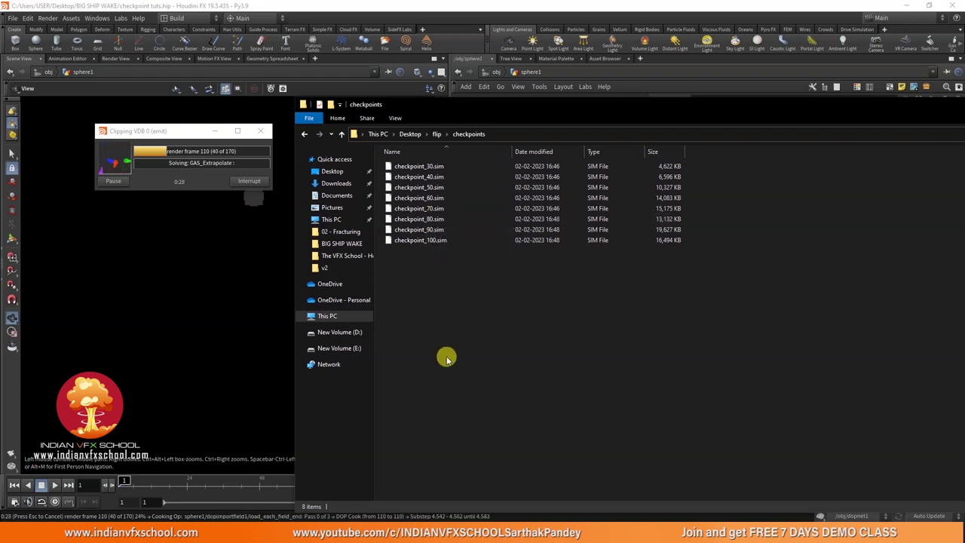
Step: Interrupt the filecache1 caching and return to the sphere1 network in Houdini
left_click(257, 182)
left_click(934, 508)
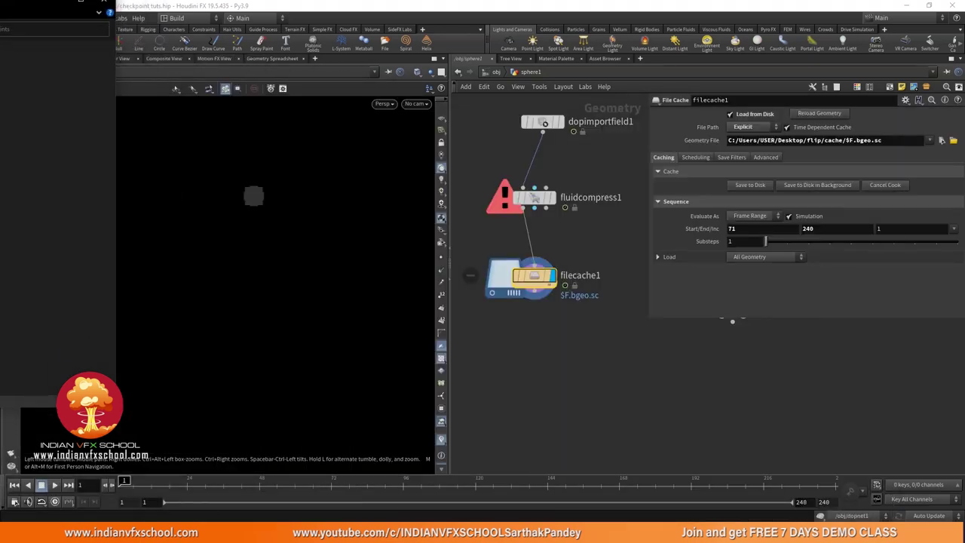
left_click(89, 183)
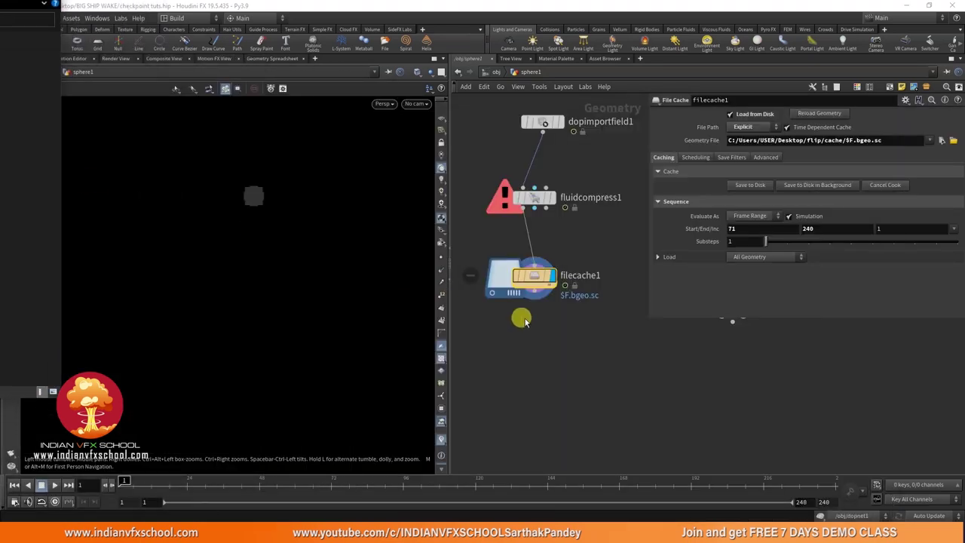
Step: Add a Particle Fluid Surface node below filecache1 and connect it to the cache output
key("Tab")
type("particle fl")
key("Return")
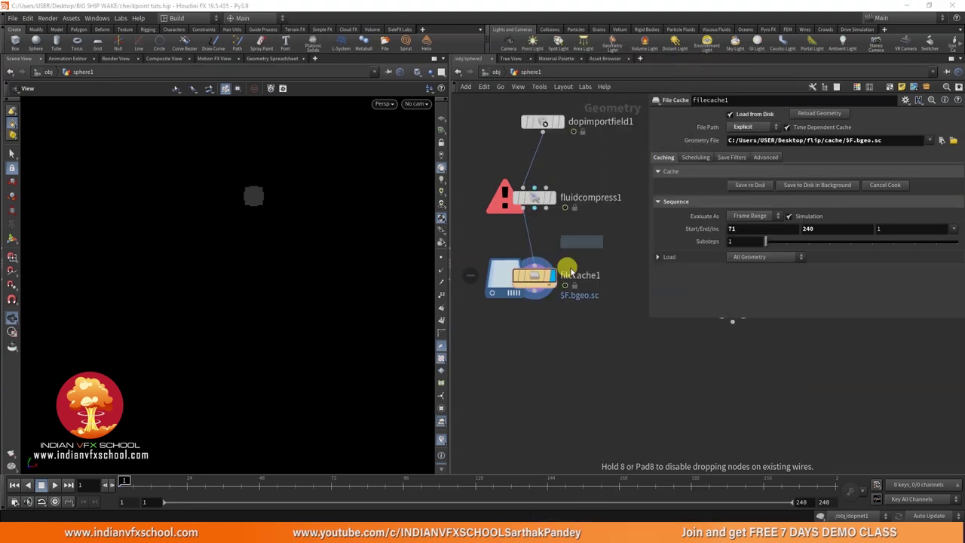
left_click(534, 349)
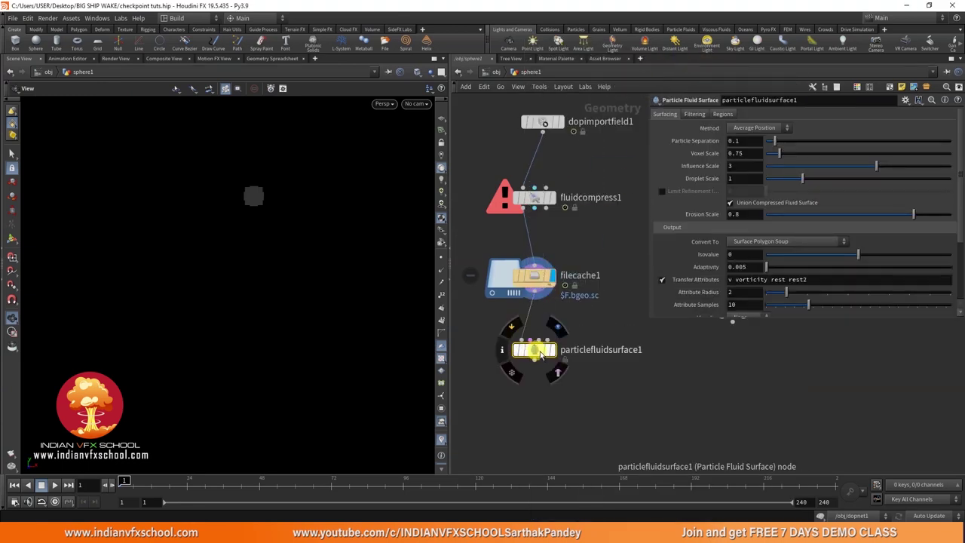
Step: Set particlefluidsurface1 to convert to Particles, visualize Velocity and display the node in the viewport
left_click(772, 130)
left_click(761, 128)
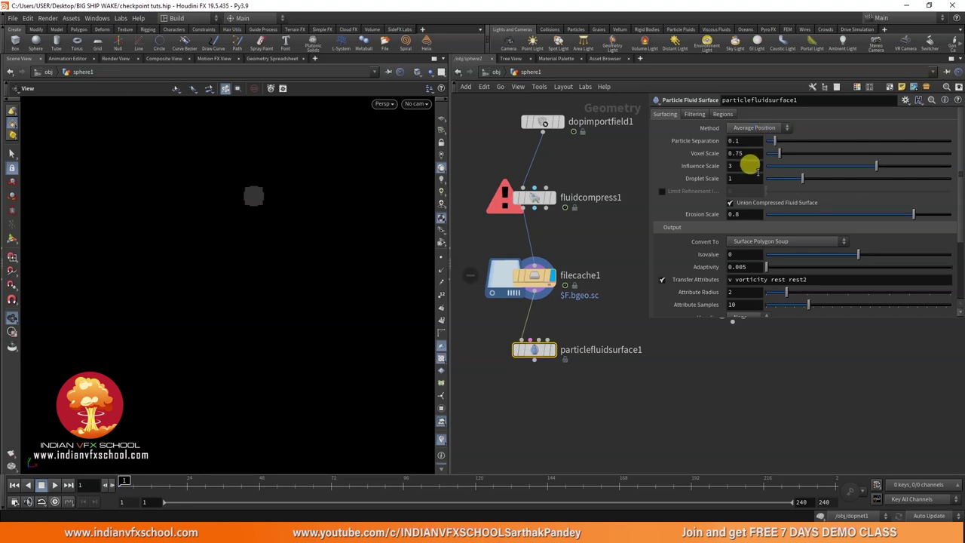
left_click(752, 242)
left_click(747, 244)
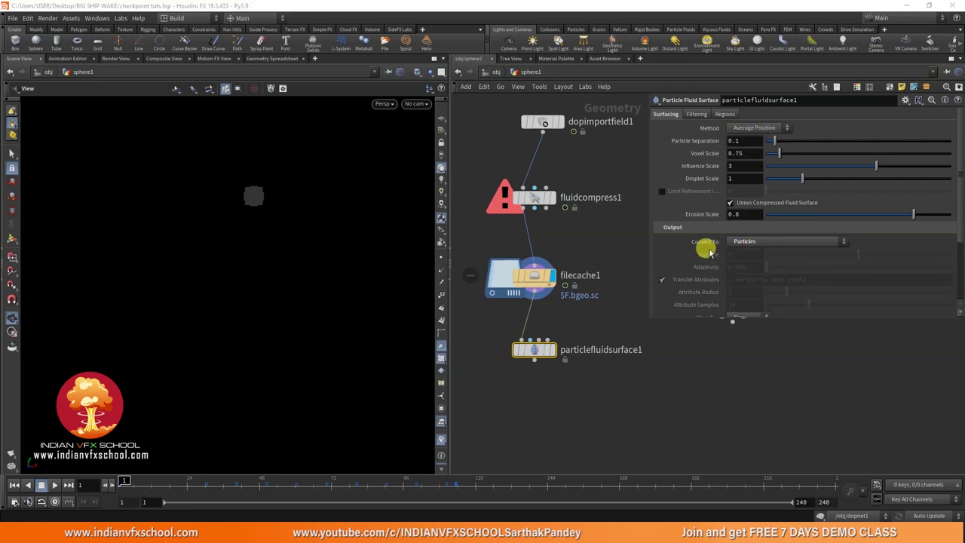
left_click(743, 254)
left_click(746, 264)
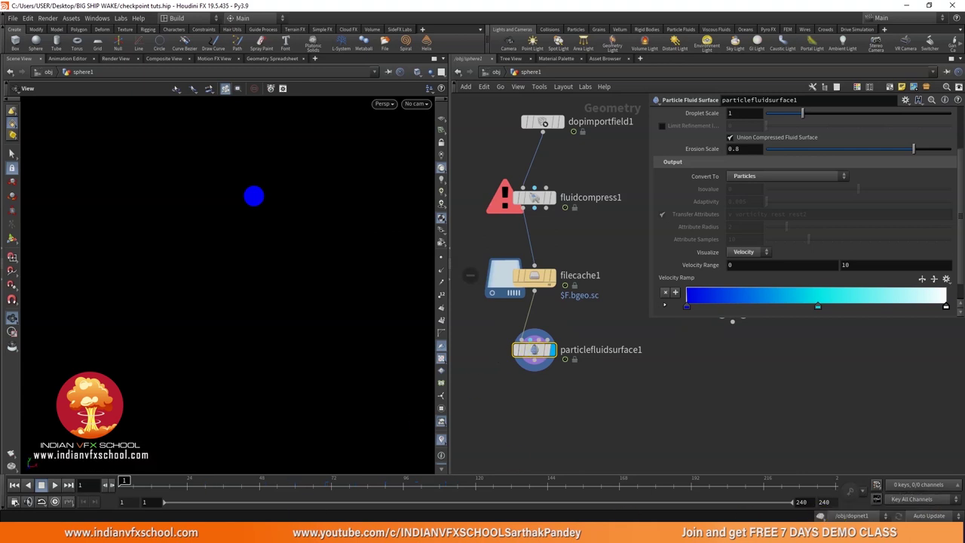
Step: Scrub the timeline from the start to frame 111 to review the cached fluid across the interruption
left_click(141, 480)
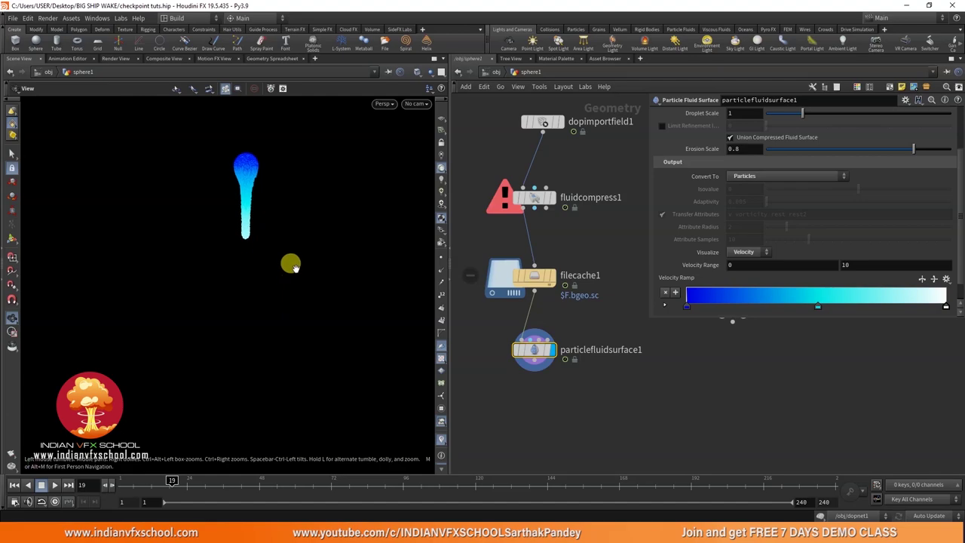
left_click_drag(217, 481, 444, 500)
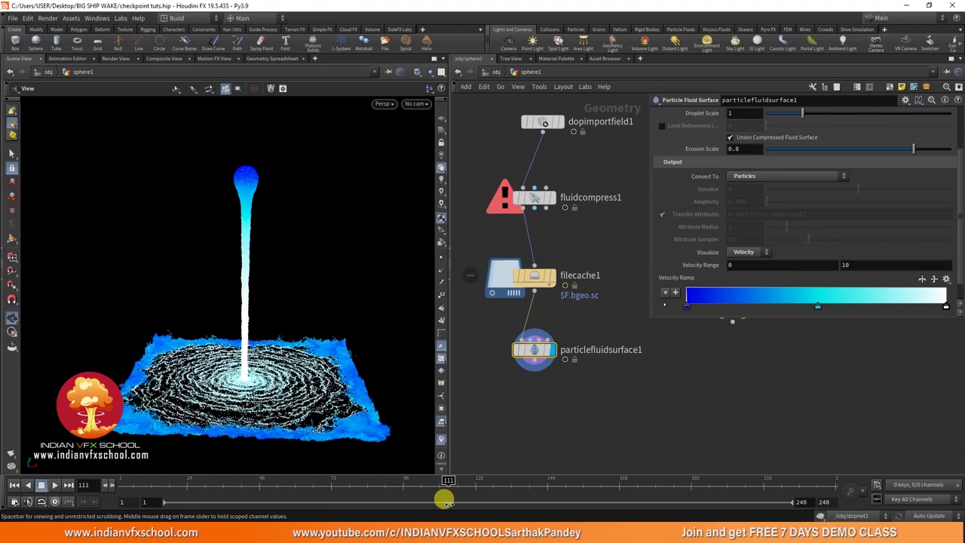
mouse_move(558, 282)
scroll(558, 283, "up", 1)
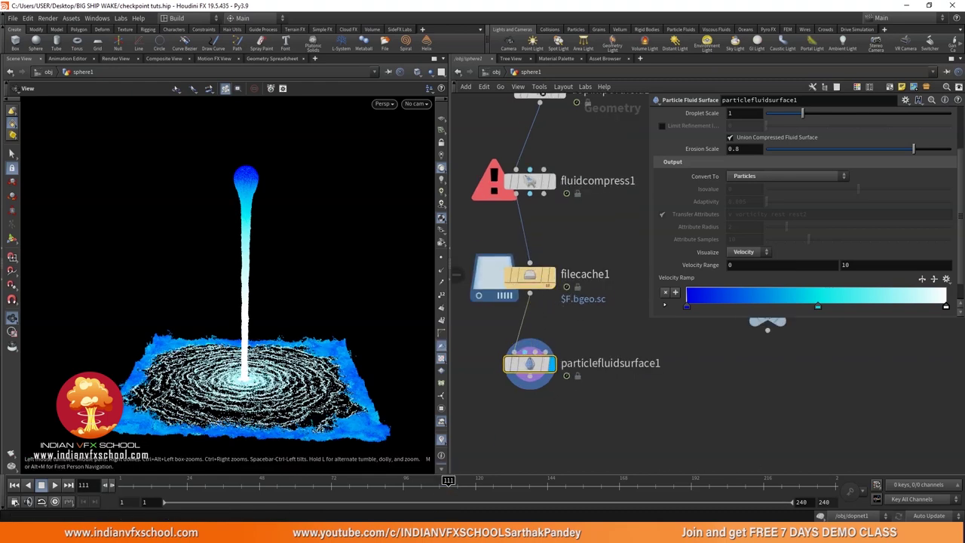
Step: Switch to File Explorer and compare the last .bgeo.sc frames in the cache folder with the last .sim file in checkpoints
key("alt+Tab")
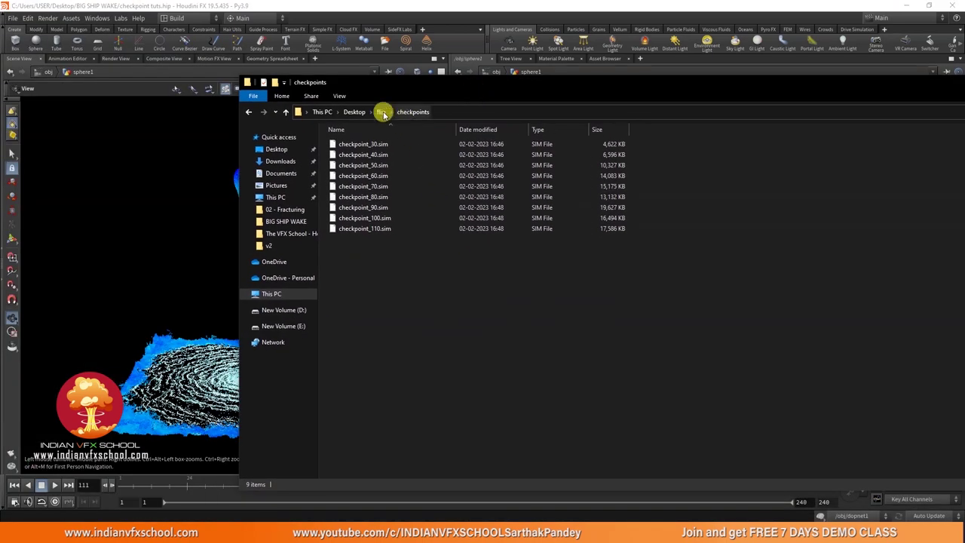
left_click(382, 111)
double_click(377, 144)
scroll(455, 286, "down", 15)
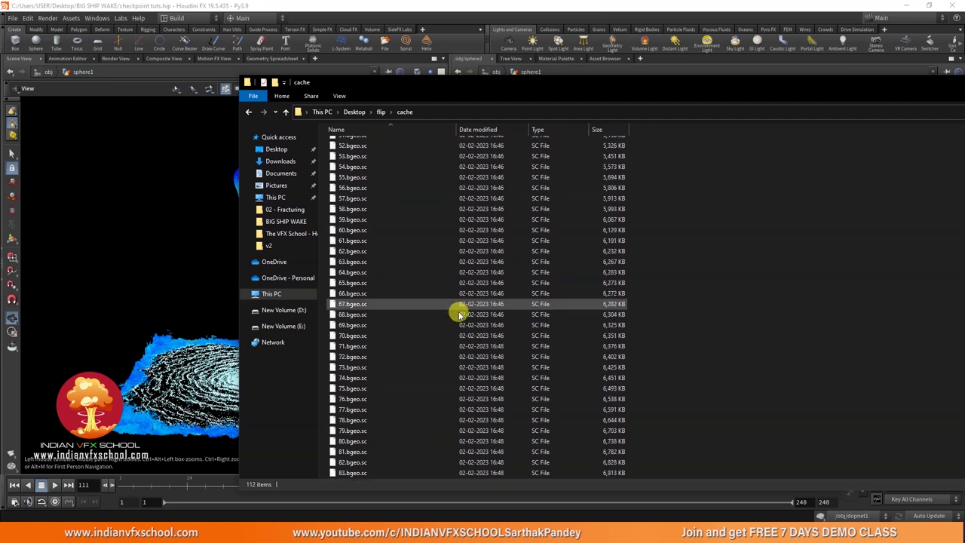
scroll(461, 346, "down", 10)
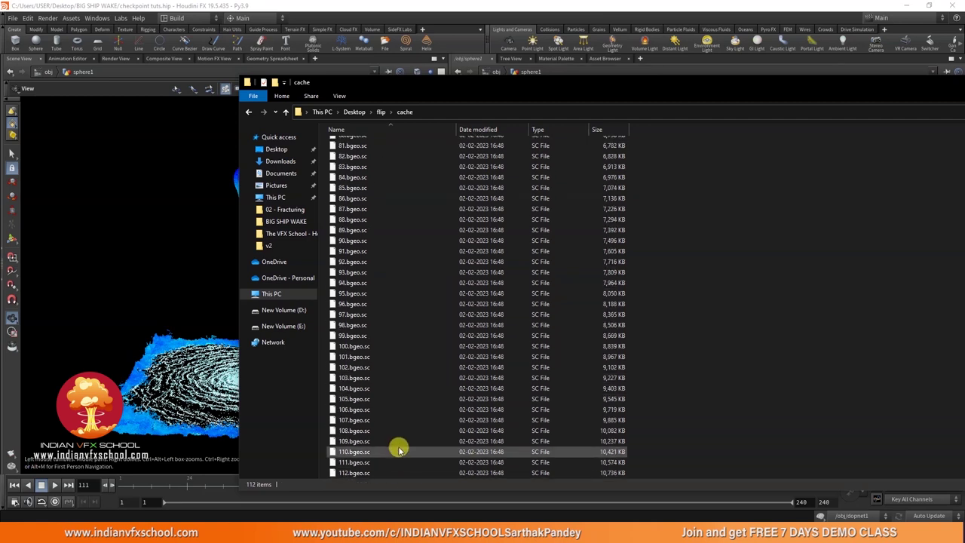
left_click(379, 111)
left_click(365, 154)
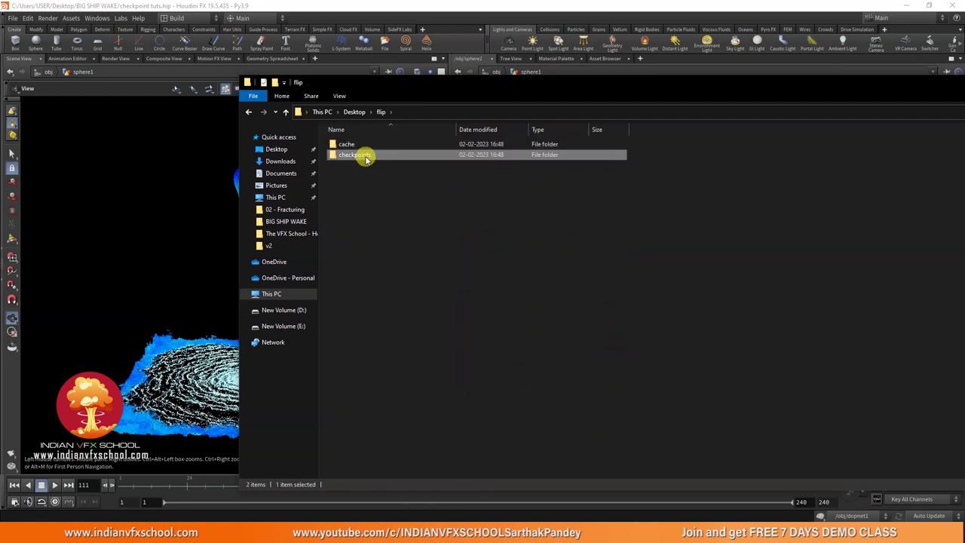
double_click(366, 155)
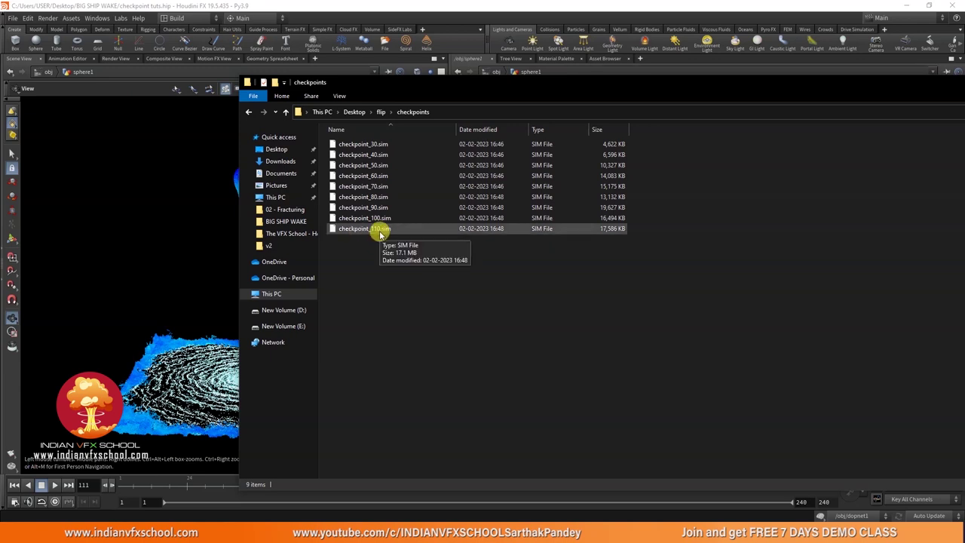
left_click(381, 112)
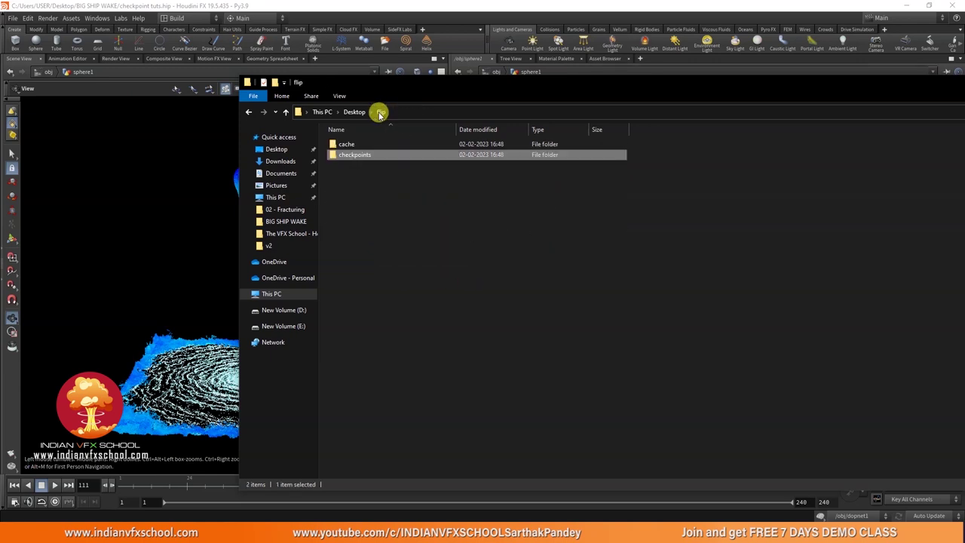
Step: Permanently delete the .bgeo.sc frames after 110.bgeo.sc from the flip cache folder
double_click(367, 143)
scroll(442, 328, "down", 20)
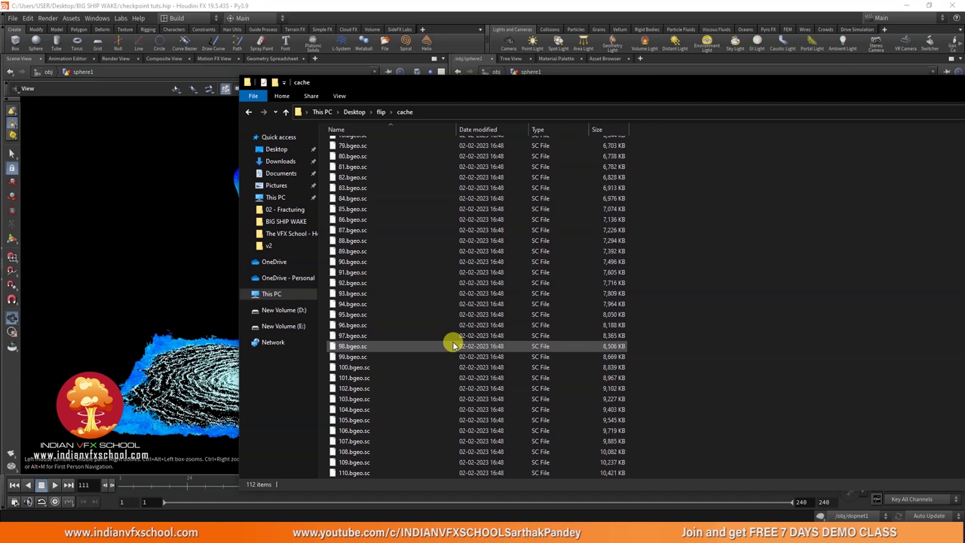
left_click(355, 462)
left_click(356, 469, "shift")
key("shift+Delete")
key("Return")
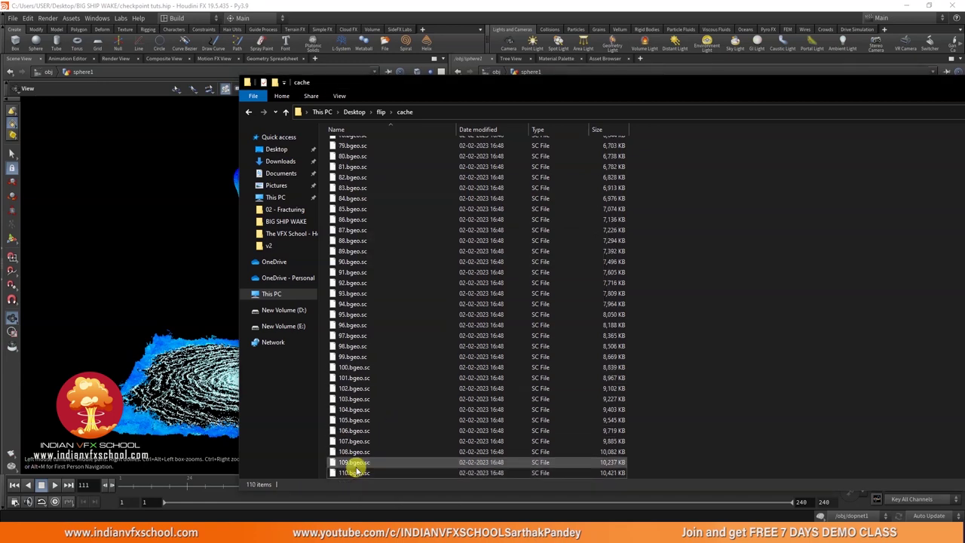
Step: Compare the last .sim file in the checkpoints folder with the last frame in the cache folder
left_click(382, 112)
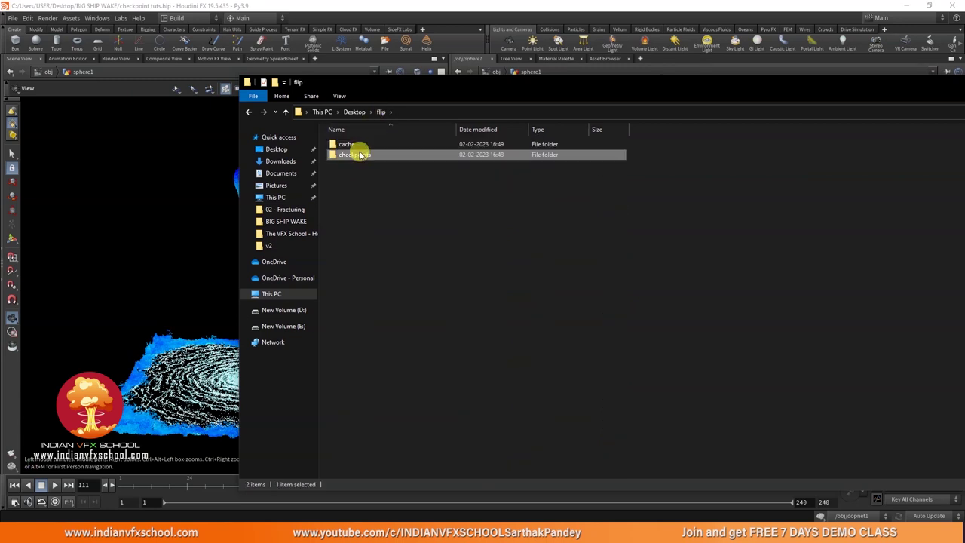
double_click(362, 154)
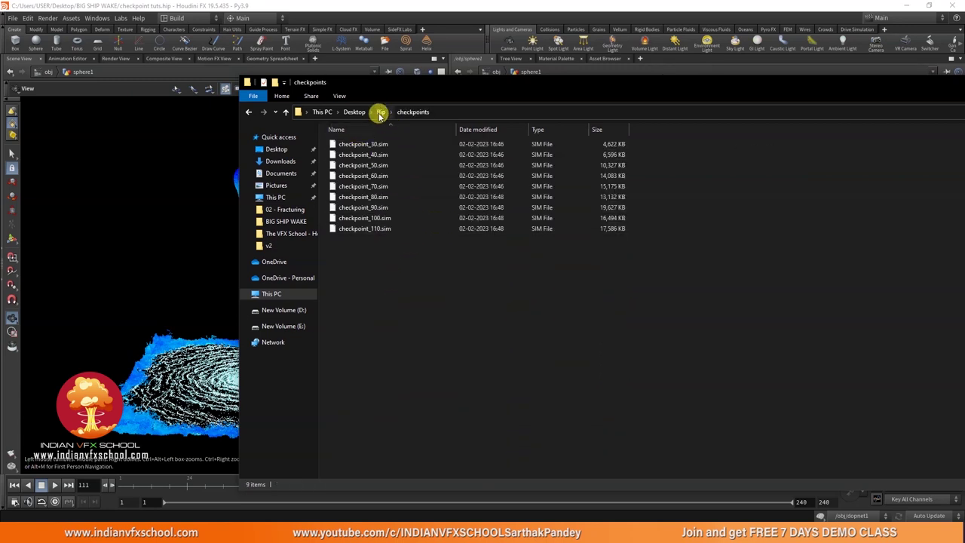
left_click(380, 111)
double_click(355, 145)
scroll(474, 356, "down", 20)
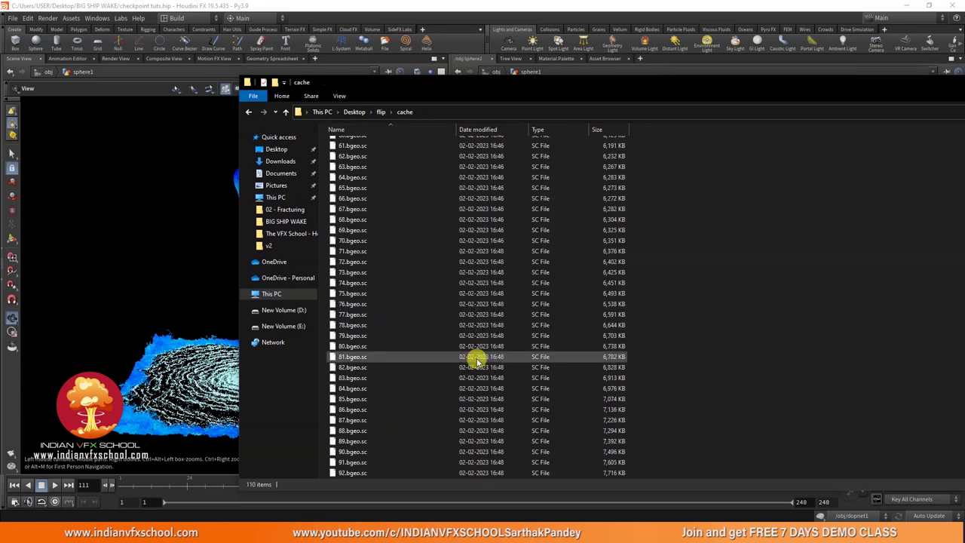
left_click(465, 110)
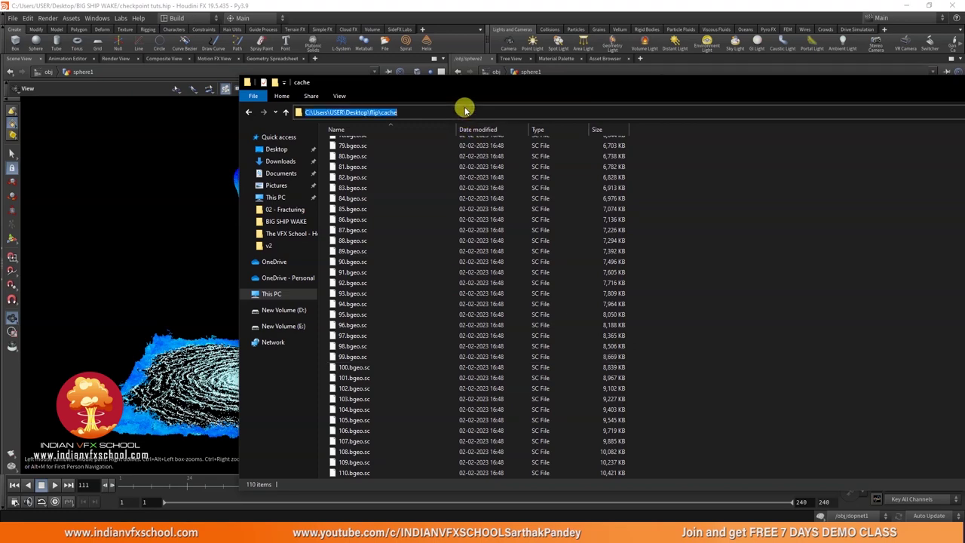
Step: Switch back to Houdini, display filecache1, set its frame range to start at 111 and save the scene
key("alt+Tab")
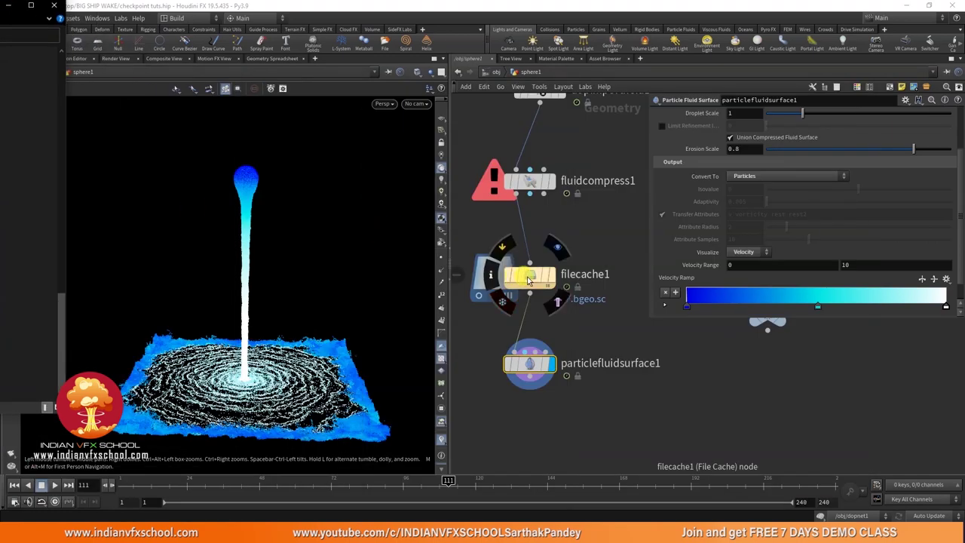
left_click(547, 280)
left_click(552, 277)
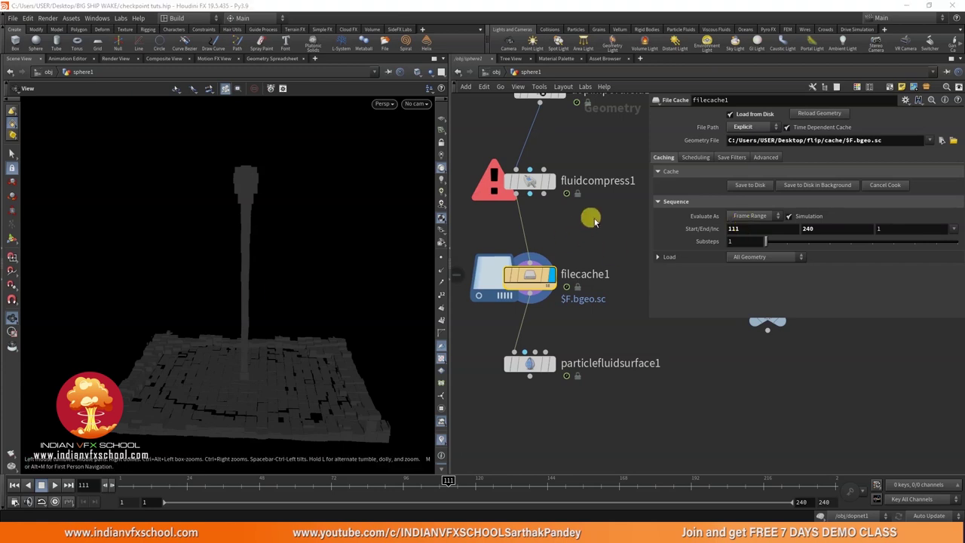
key("ctrl+s")
Step: Check dopnet1's checkpoint cache settings, rewind the timeline to frame 1 and go back inside sphere1
left_click(496, 72)
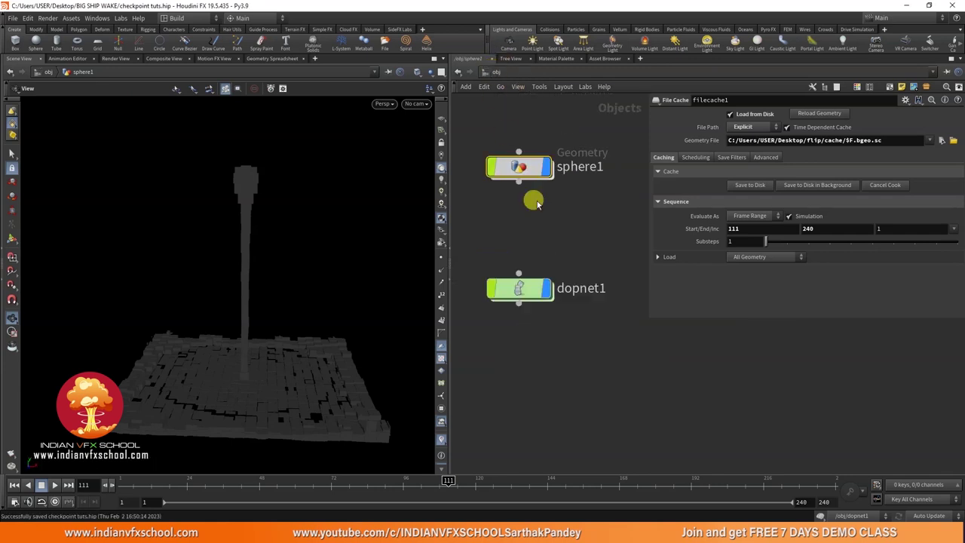
left_click(520, 286)
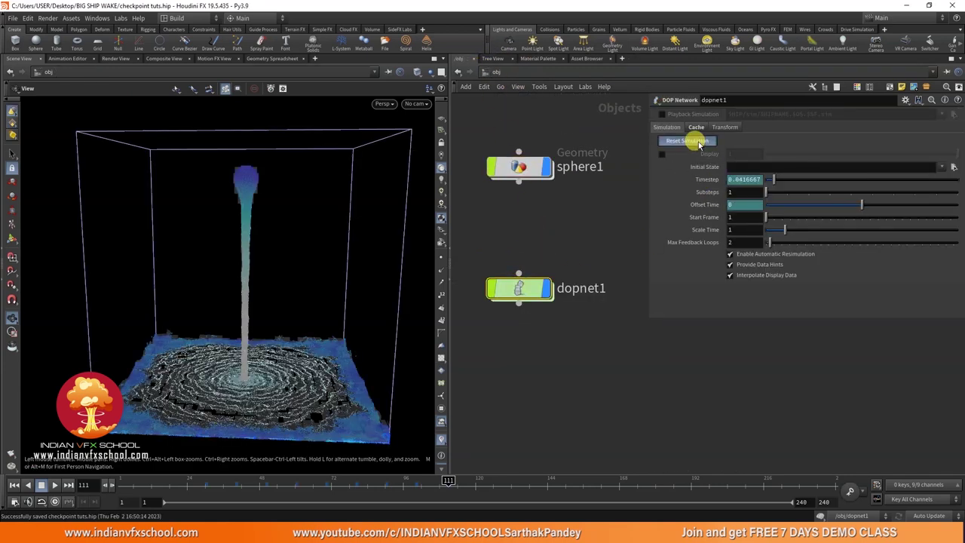
left_click(695, 128)
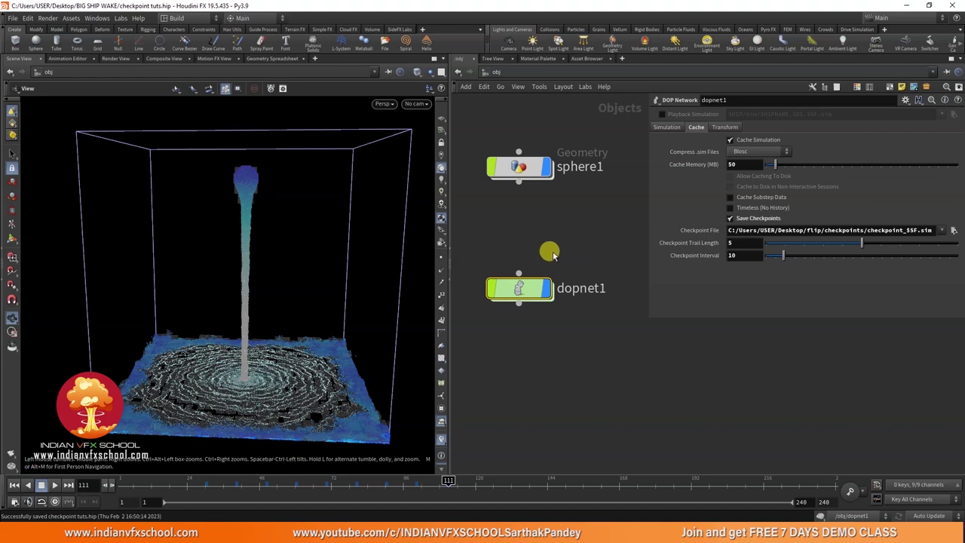
left_click(13, 484)
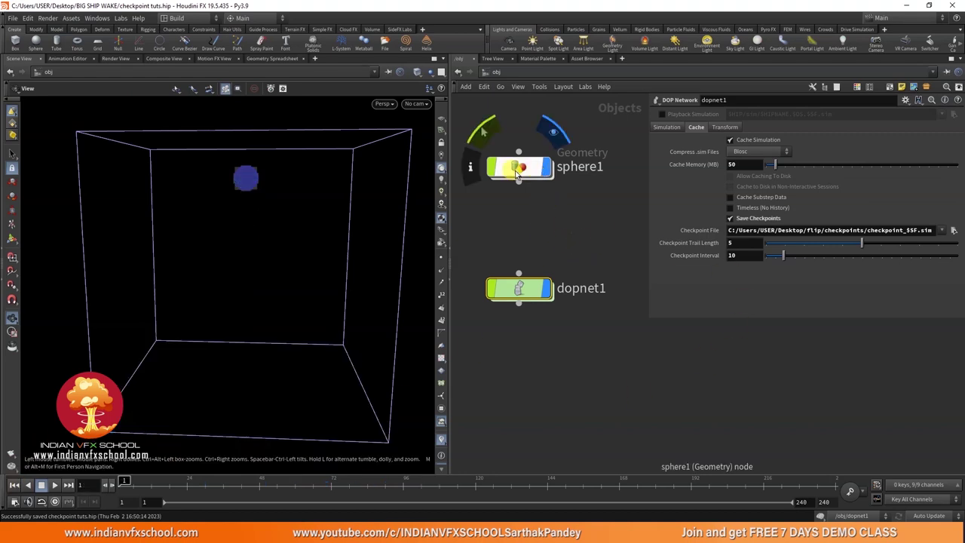
double_click(517, 175)
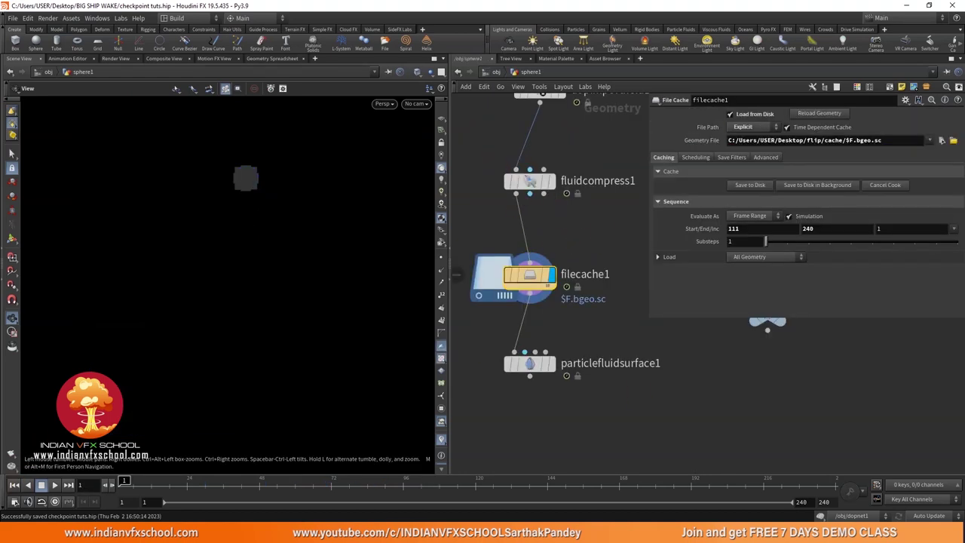
Step: Switch to File Explorer and permanently delete checkpoint_30.sim through checkpoint_90.sim from the checkpoints folder
key("alt+Tab")
left_click(400, 113)
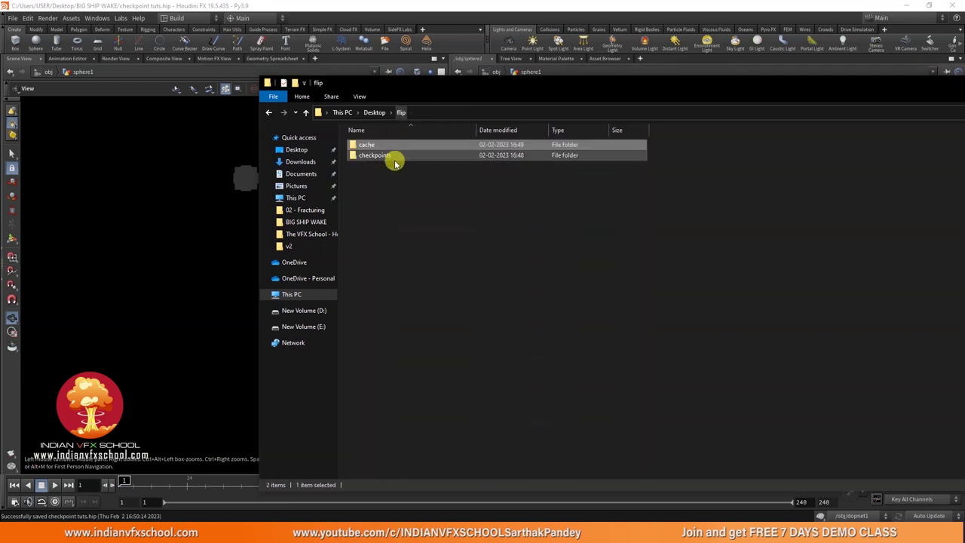
double_click(393, 157)
left_click_drag(652, 142, 392, 208)
key("shift+Delete")
key("Return")
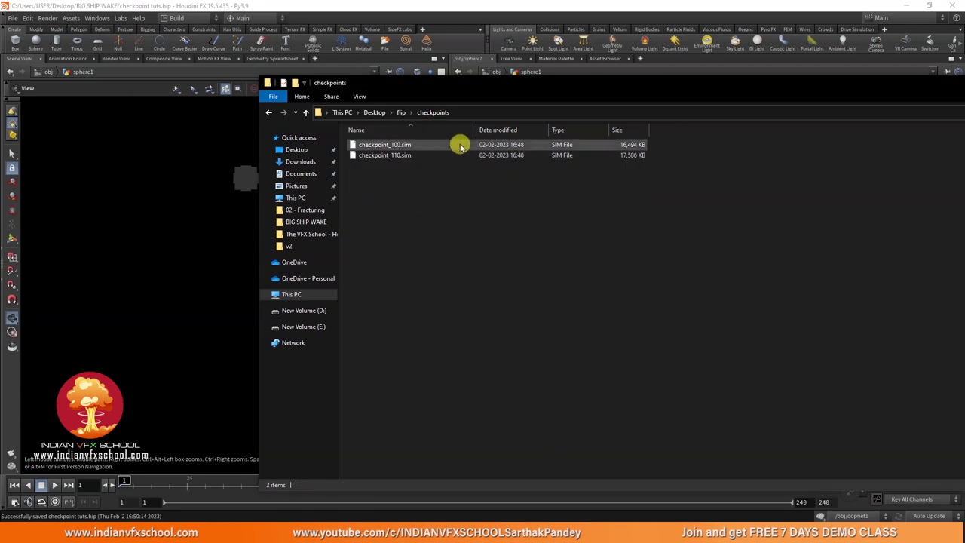
Step: Return to Houdini, save the scene and start saving filecache1's frames 111 to 240 to disk
left_click(951, 82)
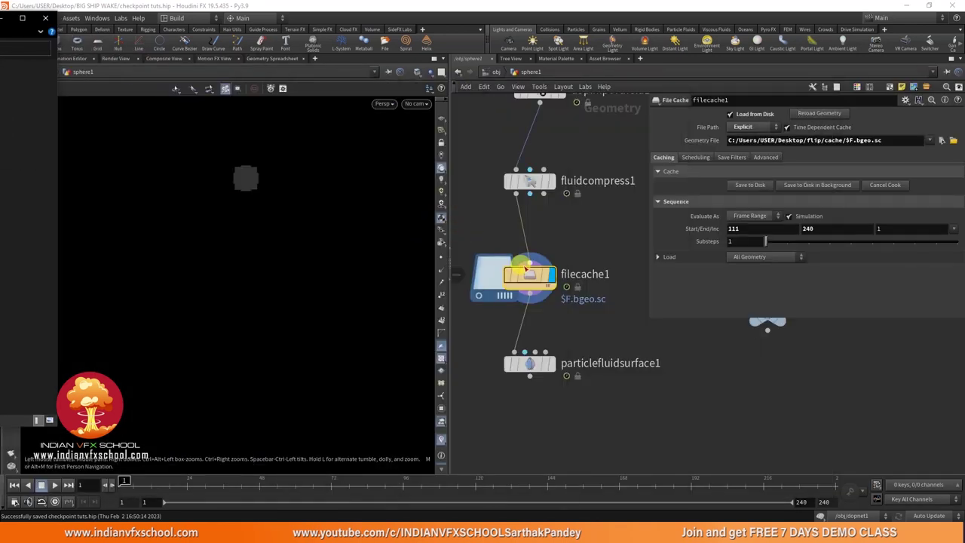
key("ctrl+s")
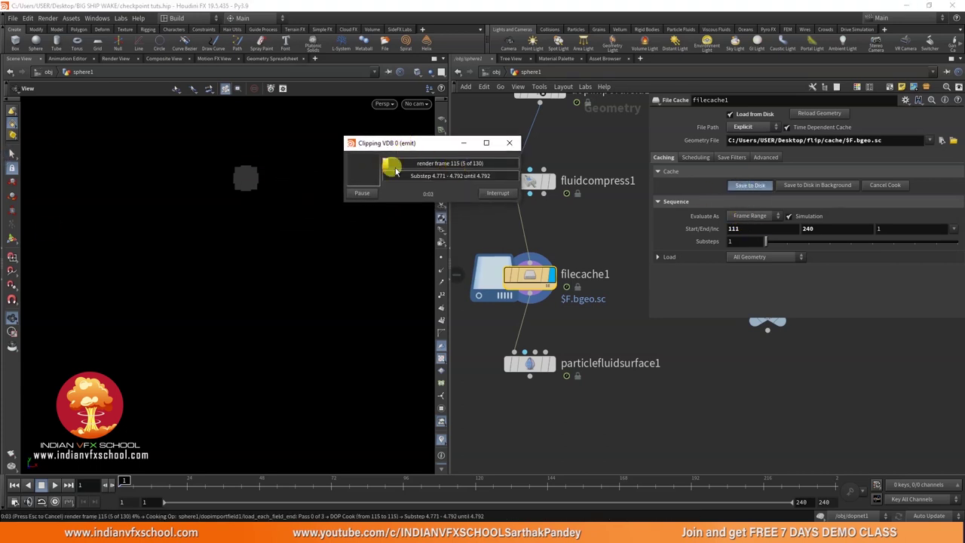
Step: Open the flip cache folder in File Explorer and examine the new .bgeo.sc frames being written after 110
left_click(37, 169)
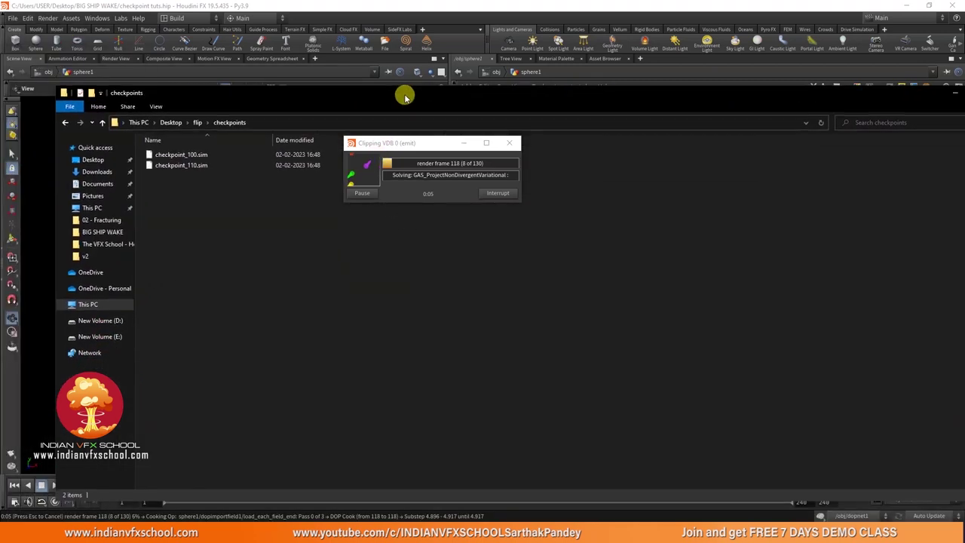
left_click(194, 123)
double_click(184, 153)
scroll(312, 329, "down", 13)
scroll(340, 380, "down", 17)
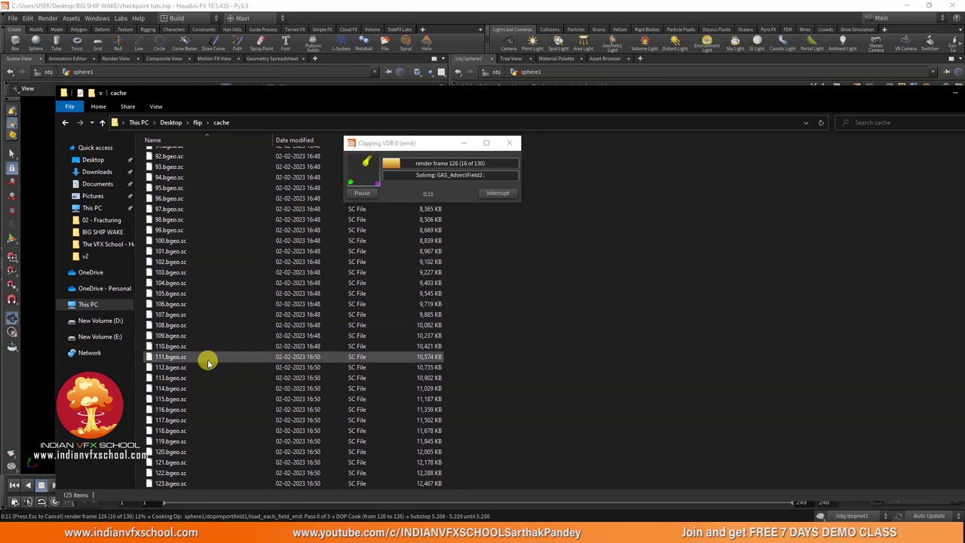
scroll(204, 373, "down", 2)
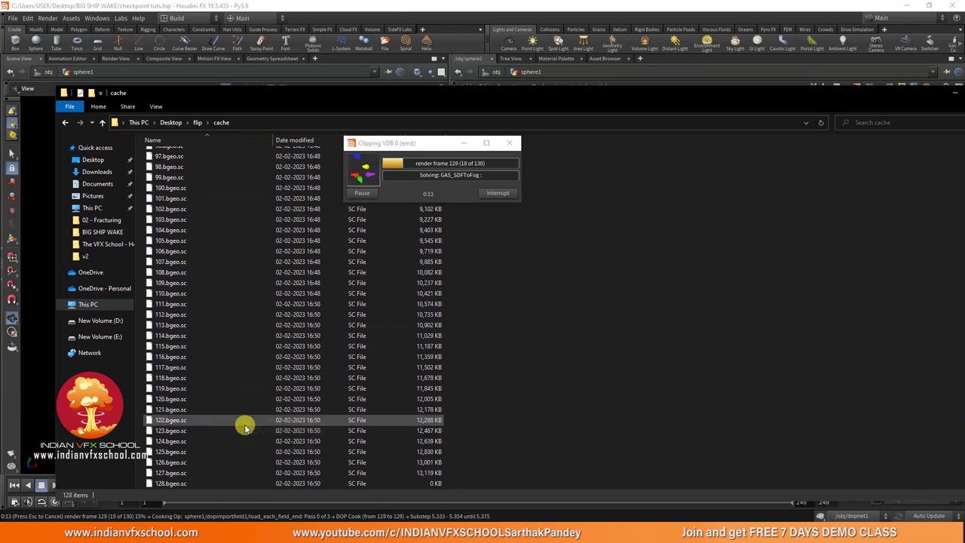
Step: Open the checkpoints folder to examine the new .sim files and move the render progress dialog aside
left_click(196, 123)
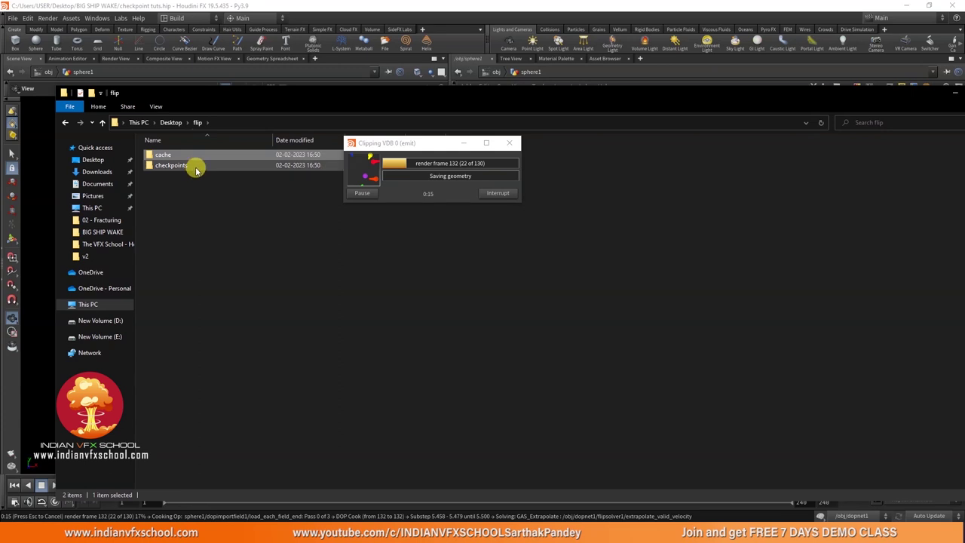
mouse_move(197, 168)
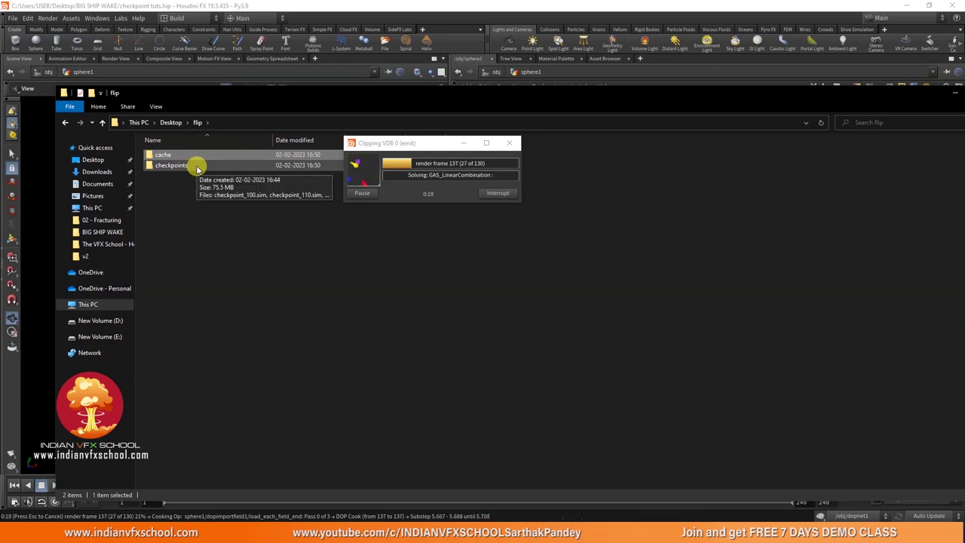
double_click(197, 167)
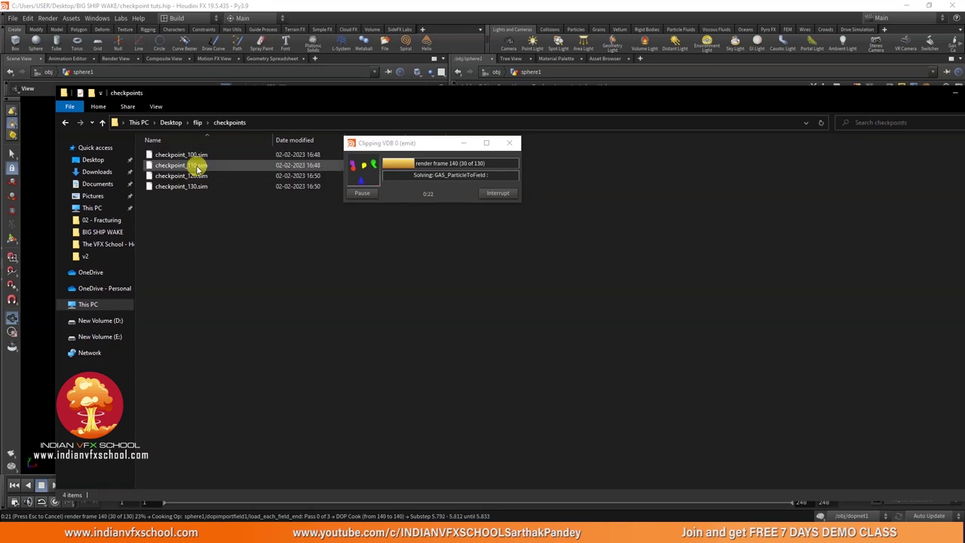
left_click_drag(403, 143, 611, 171)
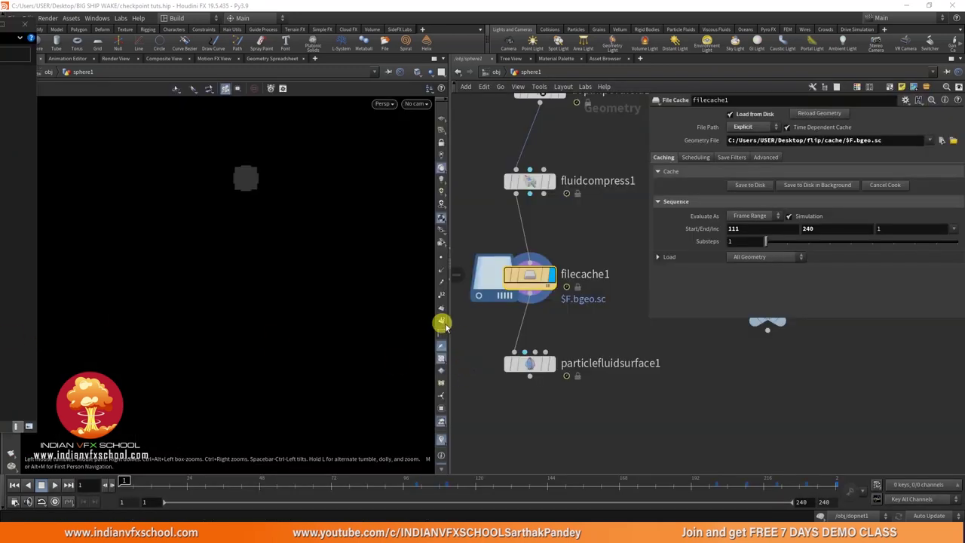
Step: Display particlefluidsurface1 and scrub the timeline to frame 226 to review the resumed fluid simulation
mouse_move(567, 317)
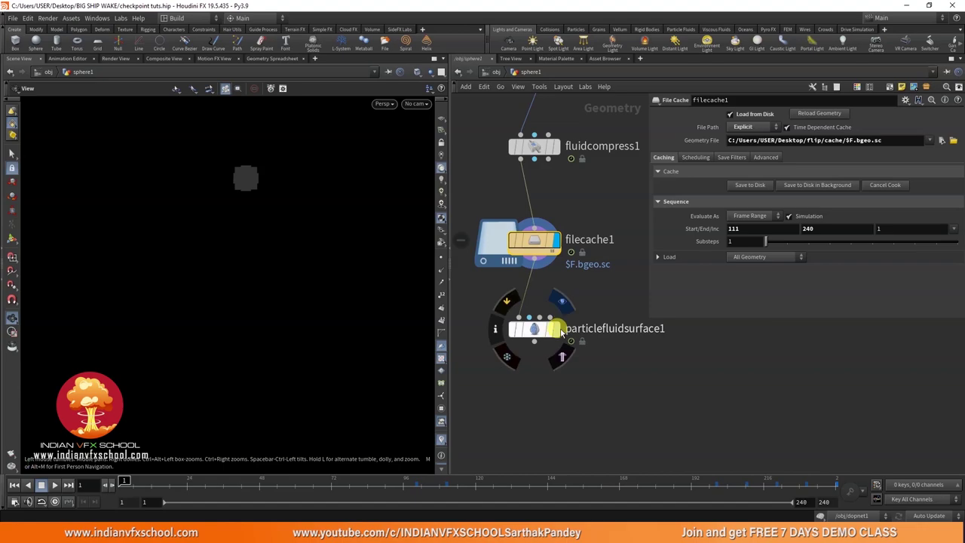
left_click(534, 329)
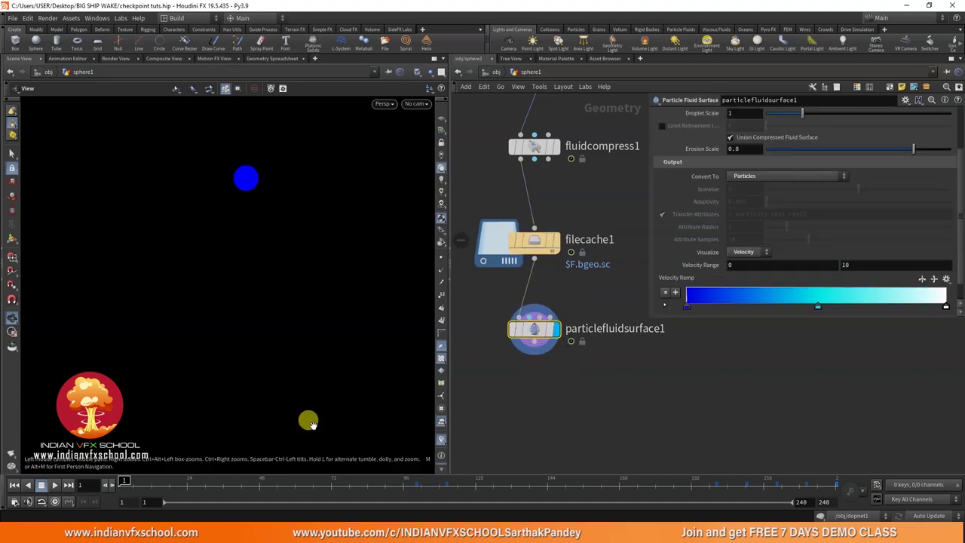
left_click_drag(273, 481, 790, 500)
left_click_drag(370, 396, 269, 352)
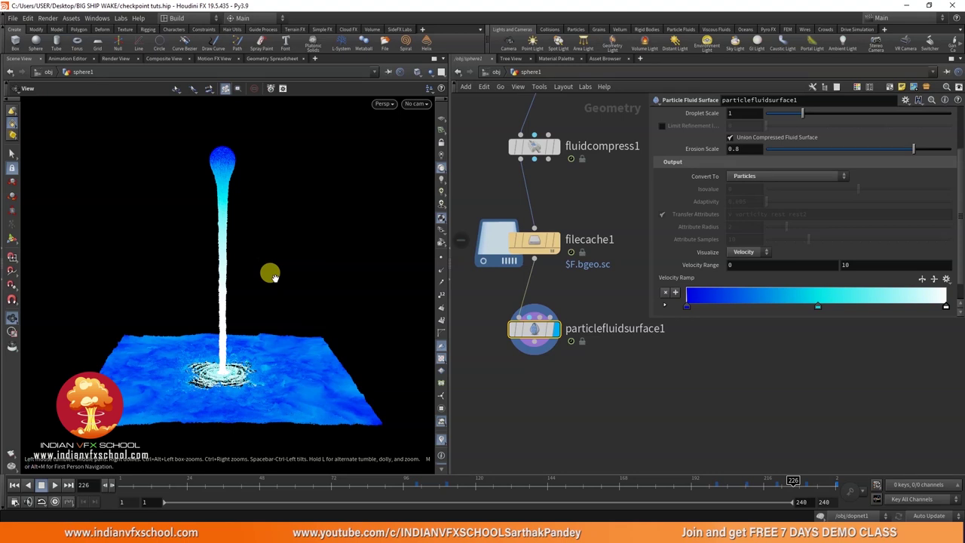